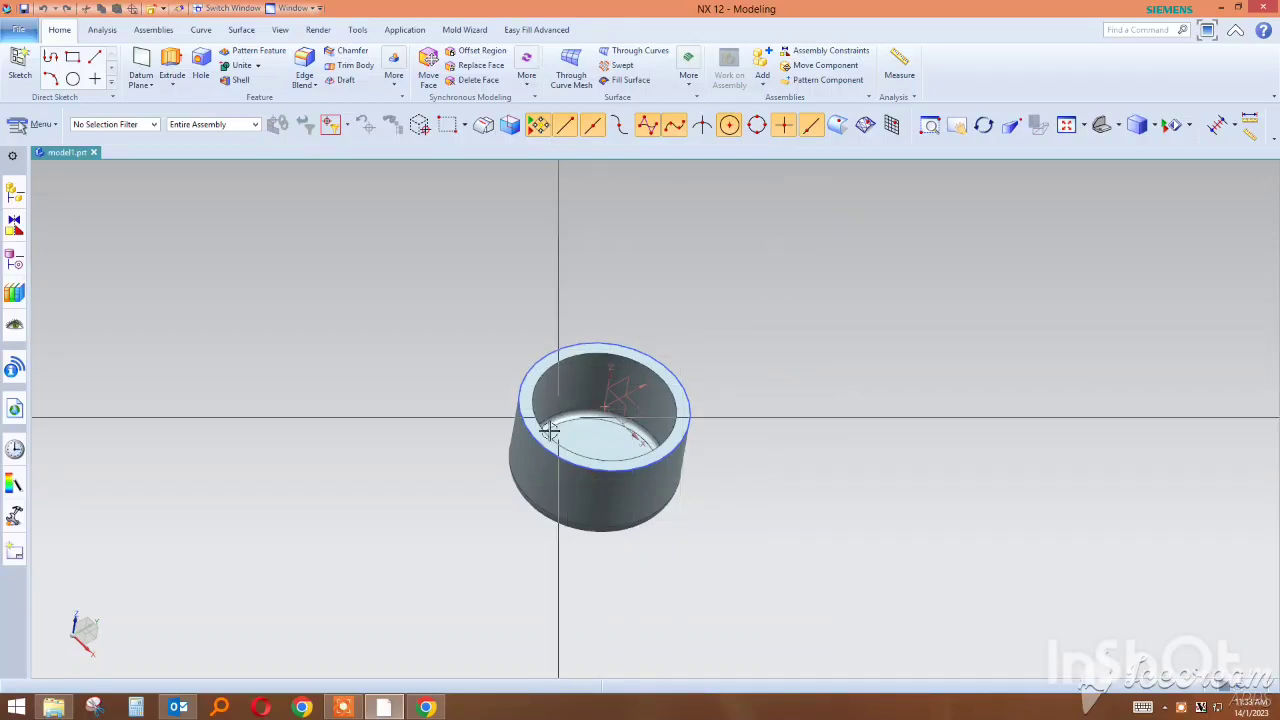
Orbit the model1.prt cup to an upright top-down view and bring up the Mold Wizard tools.
scroll(560, 414, "up", 3)
mouse_move(571, 420)
middle_mouse_down()
mouse_move(531, 346)
mouse_move(537, 400)
mouse_move(557, 425)
mouse_move(608, 337)
middle_mouse_up()
scroll(590, 315, "down", 2)
middle_click_drag(533, 274, 566, 297)
middle_click_drag(646, 309, 620, 320)
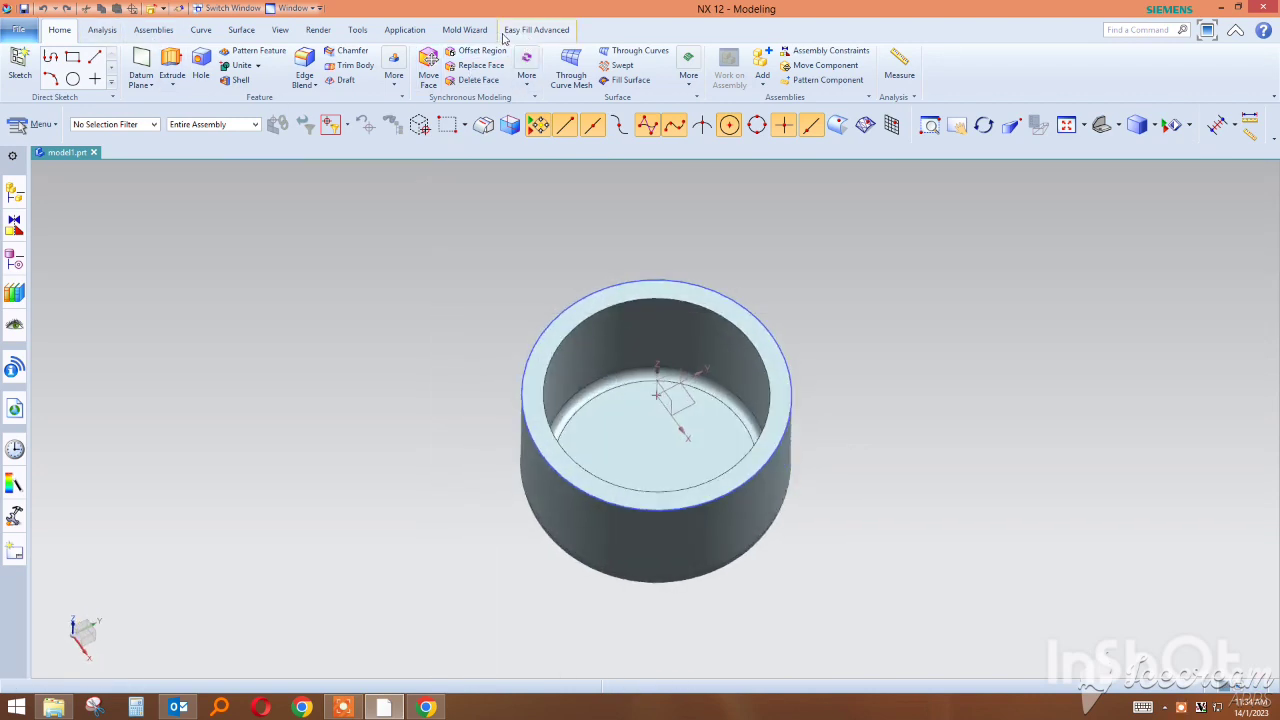
left_click(455, 30)
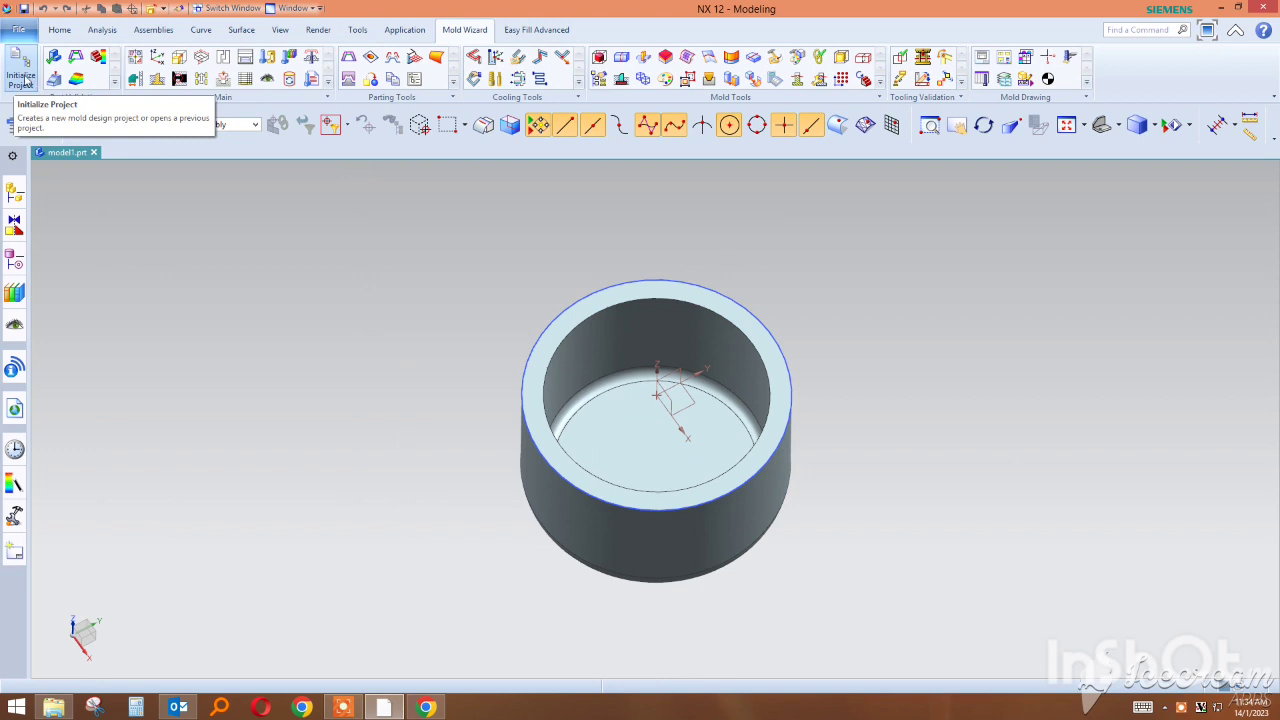
Initialize the cup's mold project with NYLON material and 1.016 shrinkage, opening model1_top_175.
left_click(26, 80)
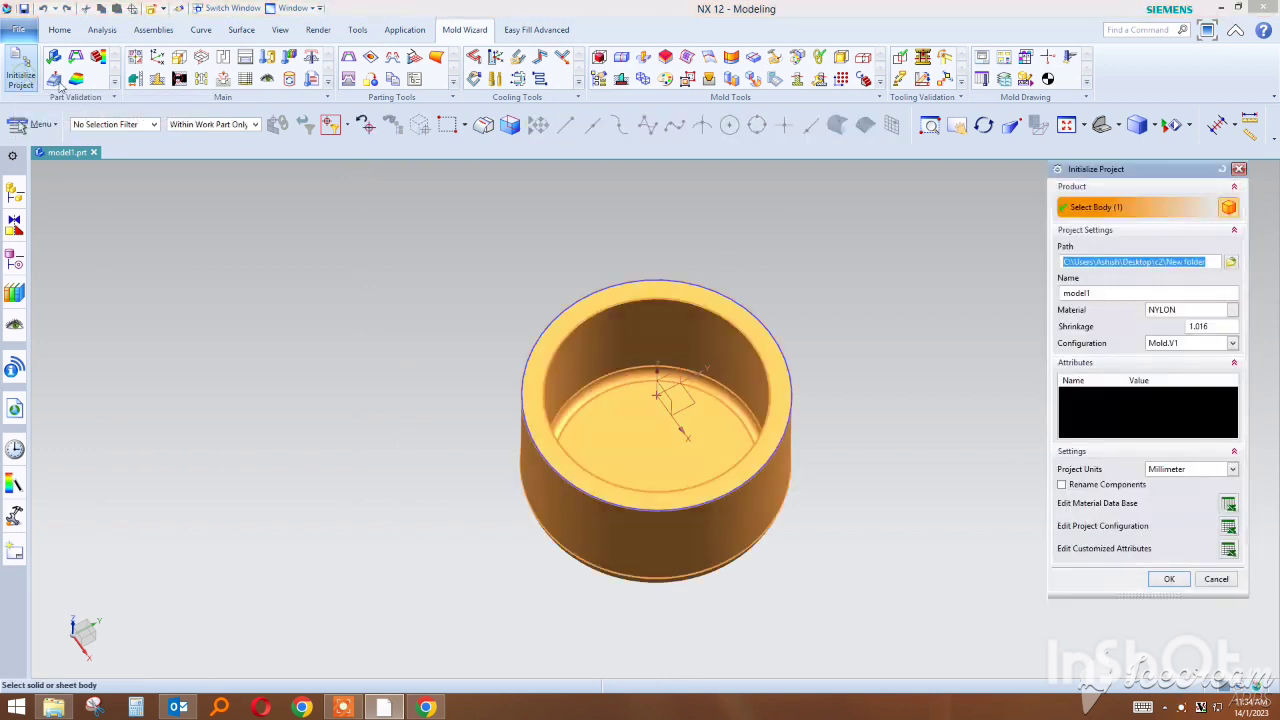
left_click(1166, 311)
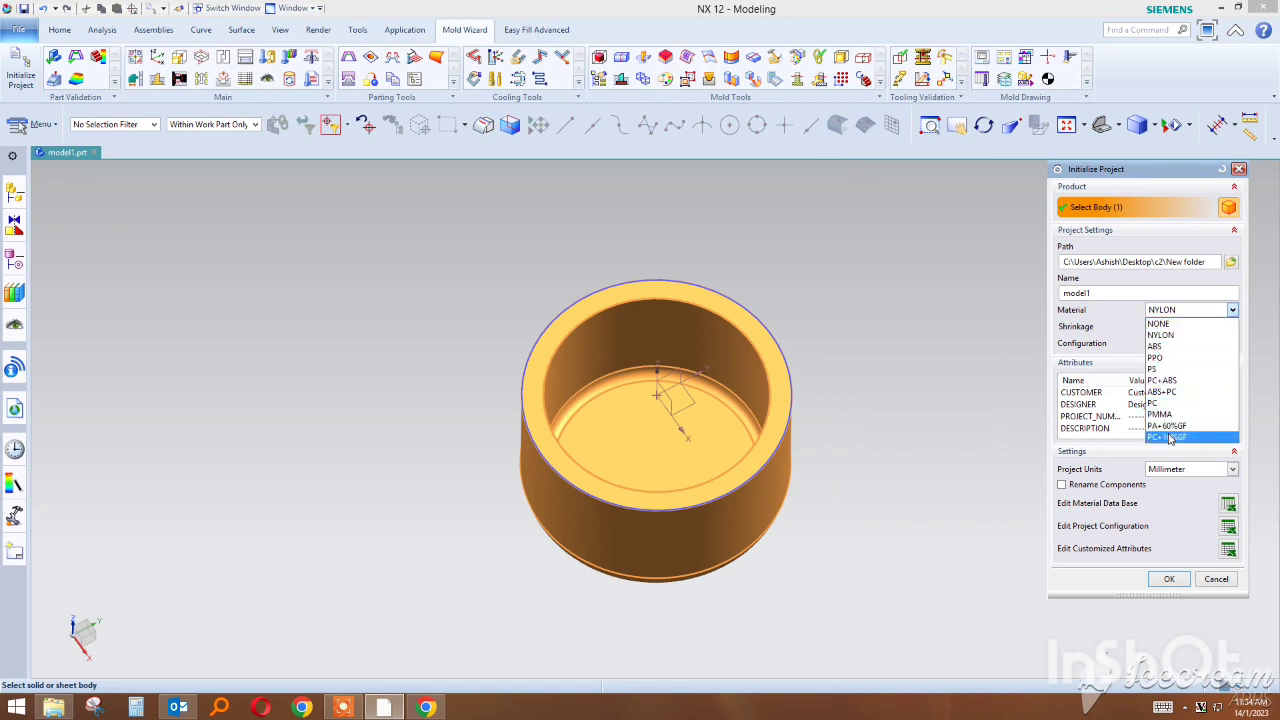
left_click(1126, 316)
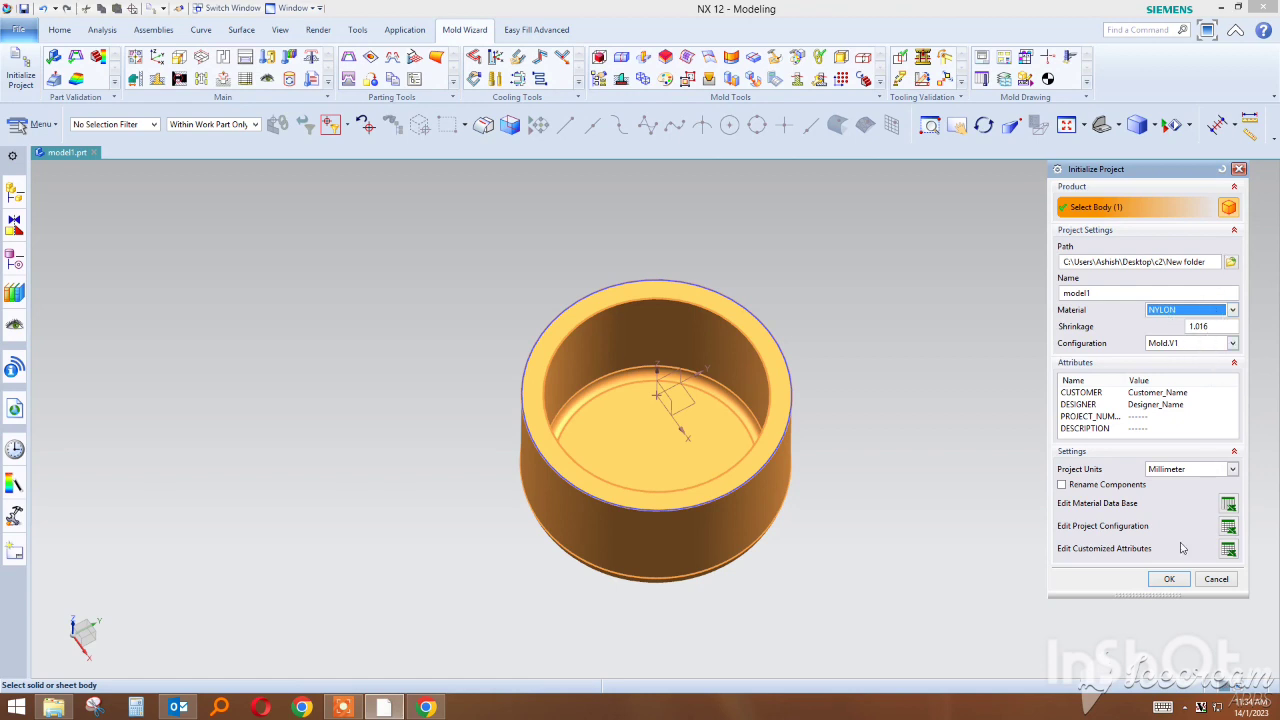
left_click(1169, 579)
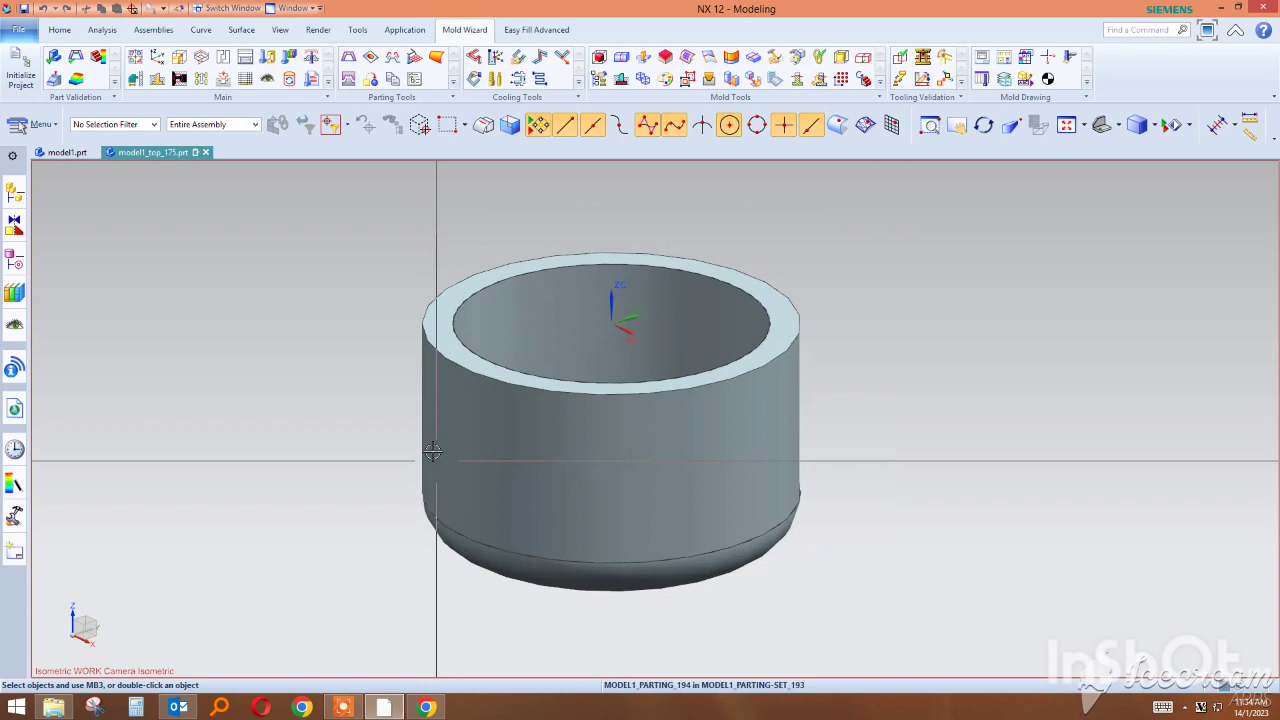
middle_click_drag(432, 452, 394, 303)
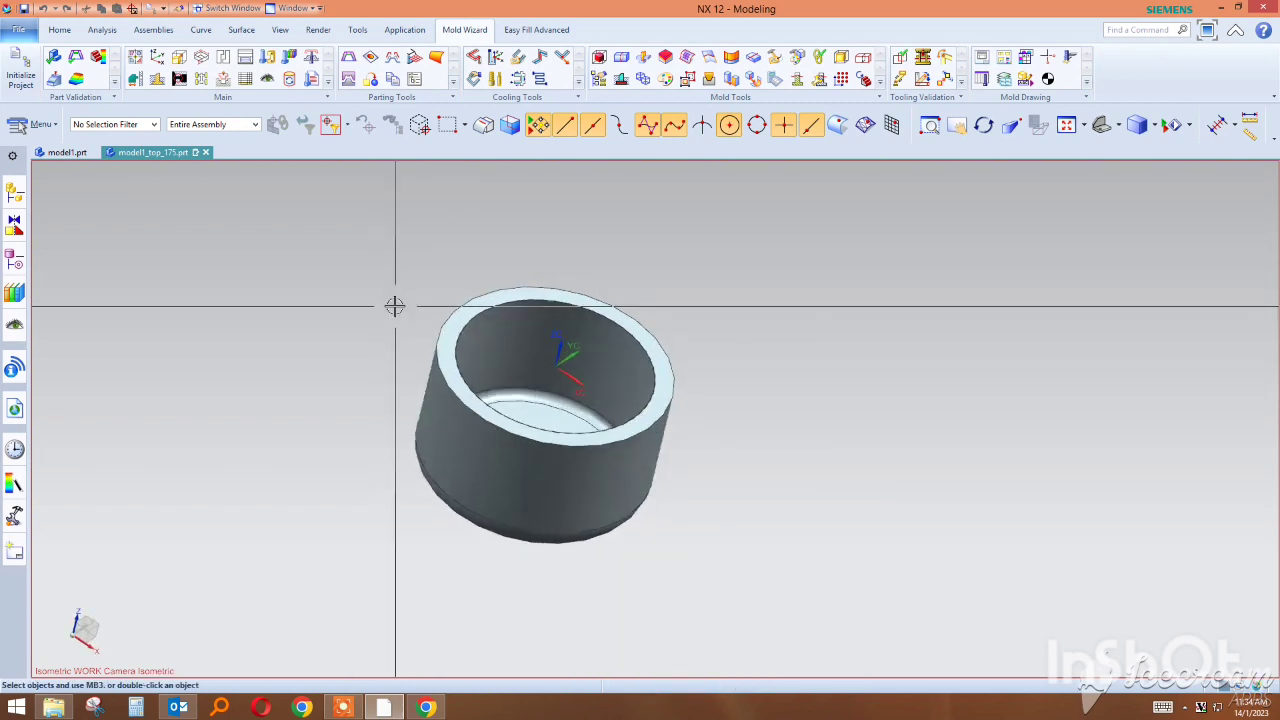
Create a user-defined workpiece block with extents X 35/35, Y 35/35, Z 40/25.
left_click(200, 58)
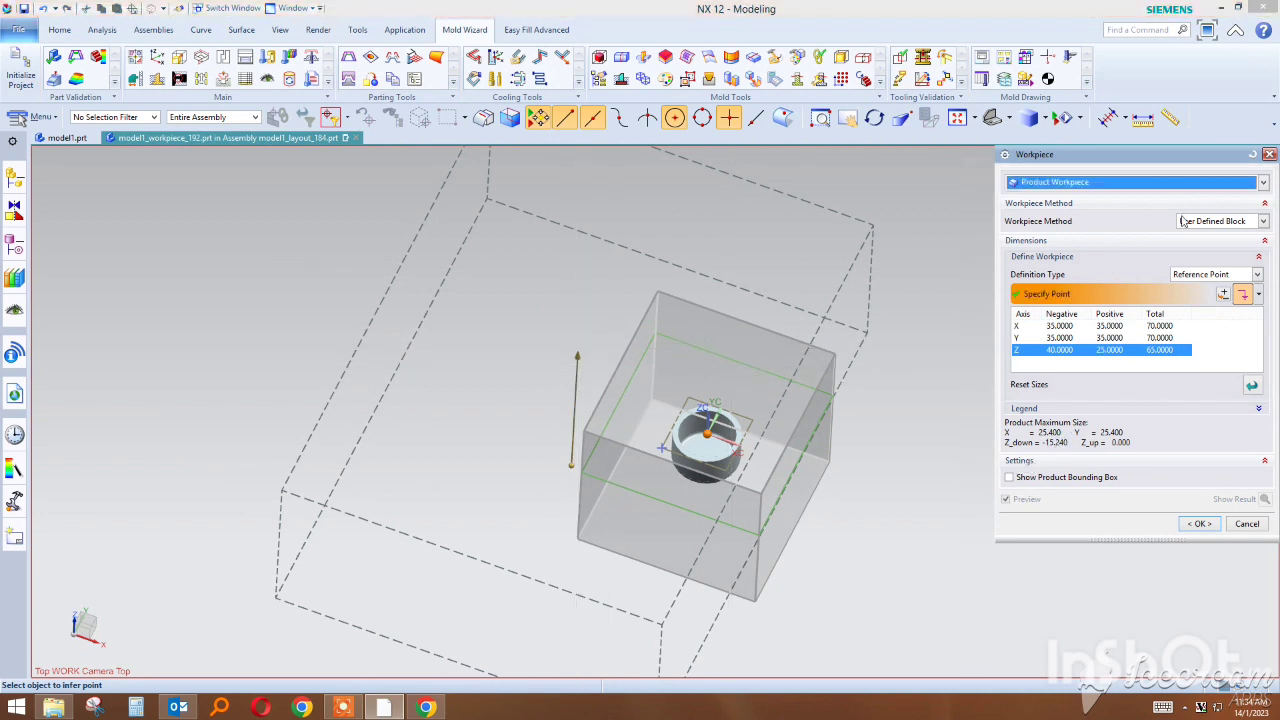
left_click(1059, 340)
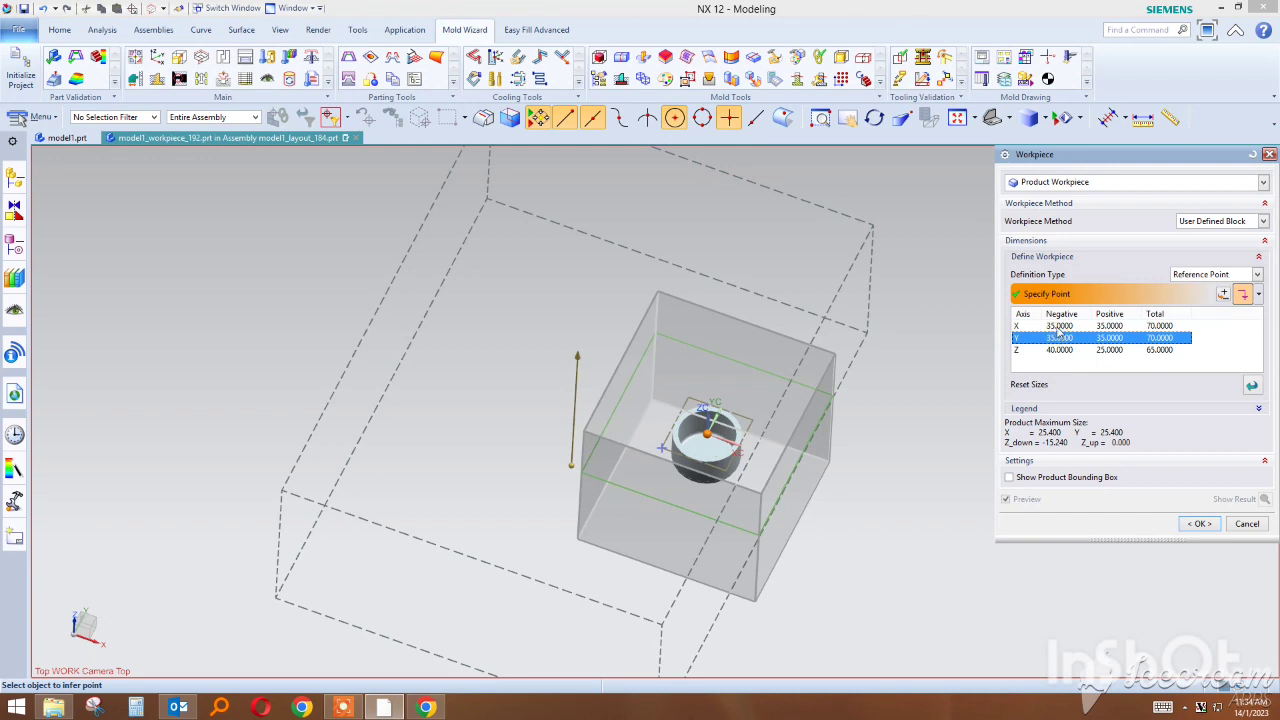
left_click(1058, 329)
left_click(1060, 327)
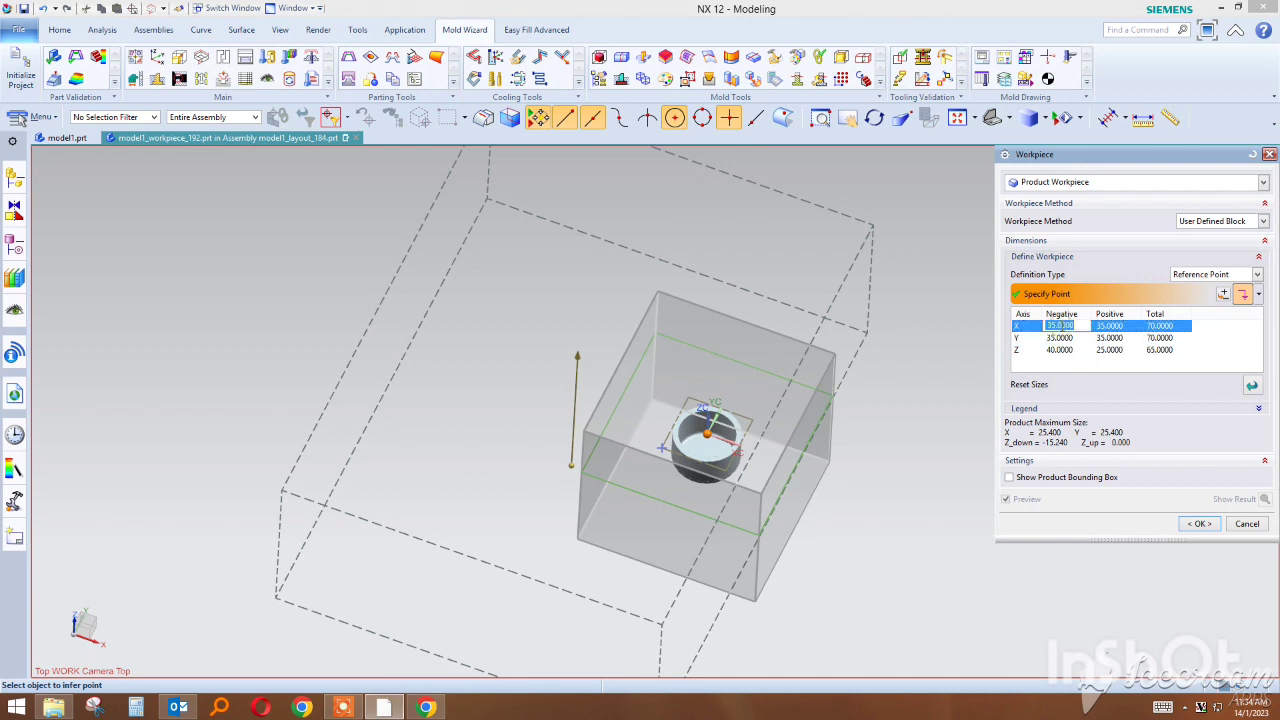
left_click(1058, 338)
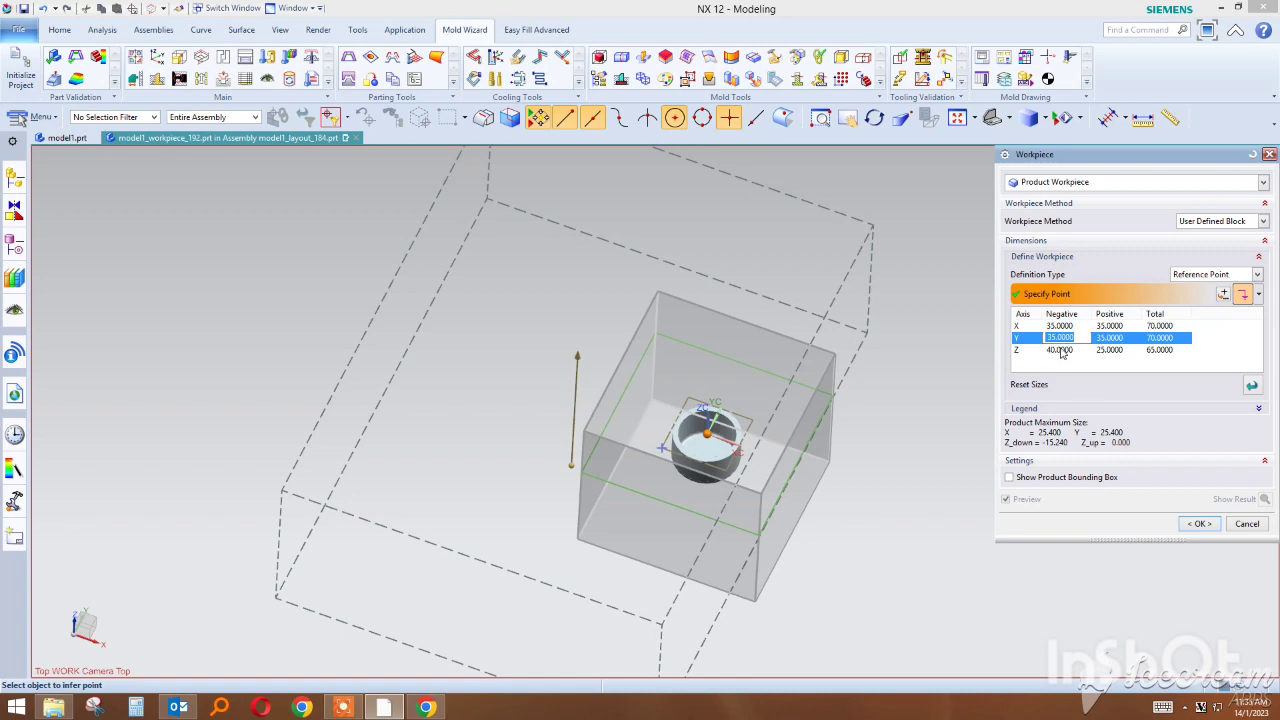
left_click(1196, 527)
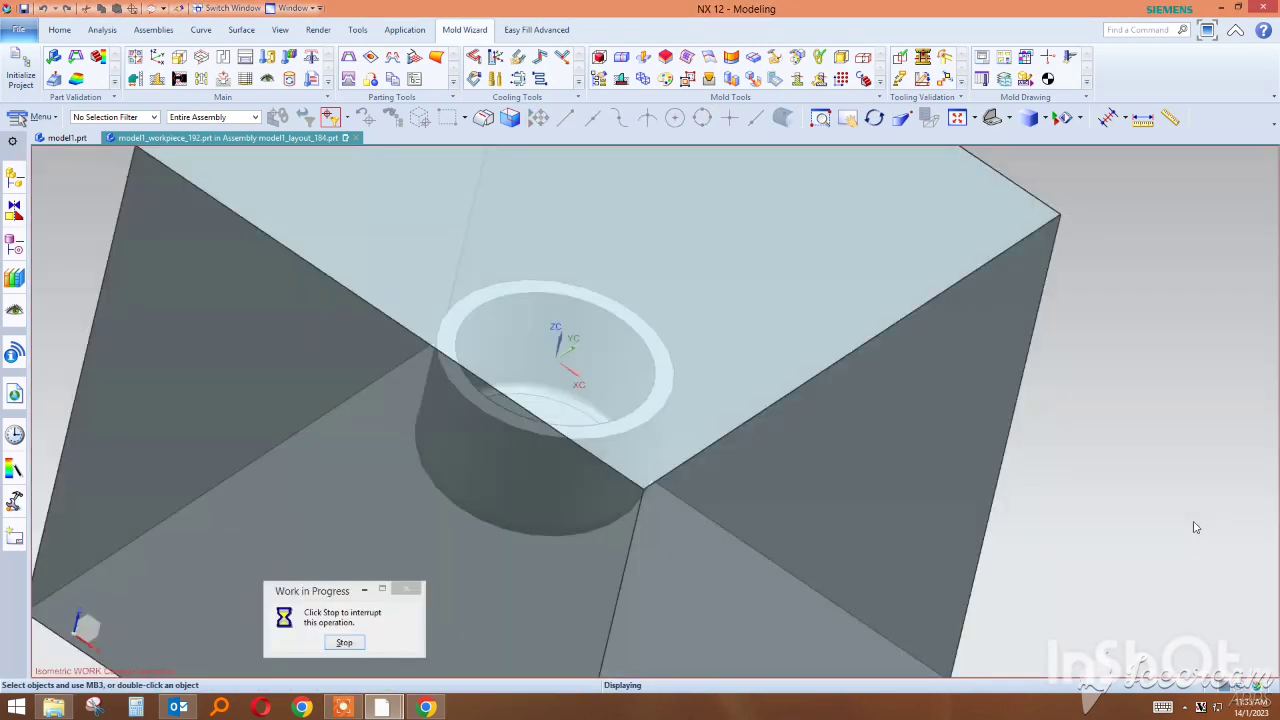
mouse_move(374, 286)
middle_mouse_down()
mouse_move(448, 302)
mouse_move(396, 352)
mouse_move(420, 349)
mouse_move(403, 337)
middle_mouse_up()
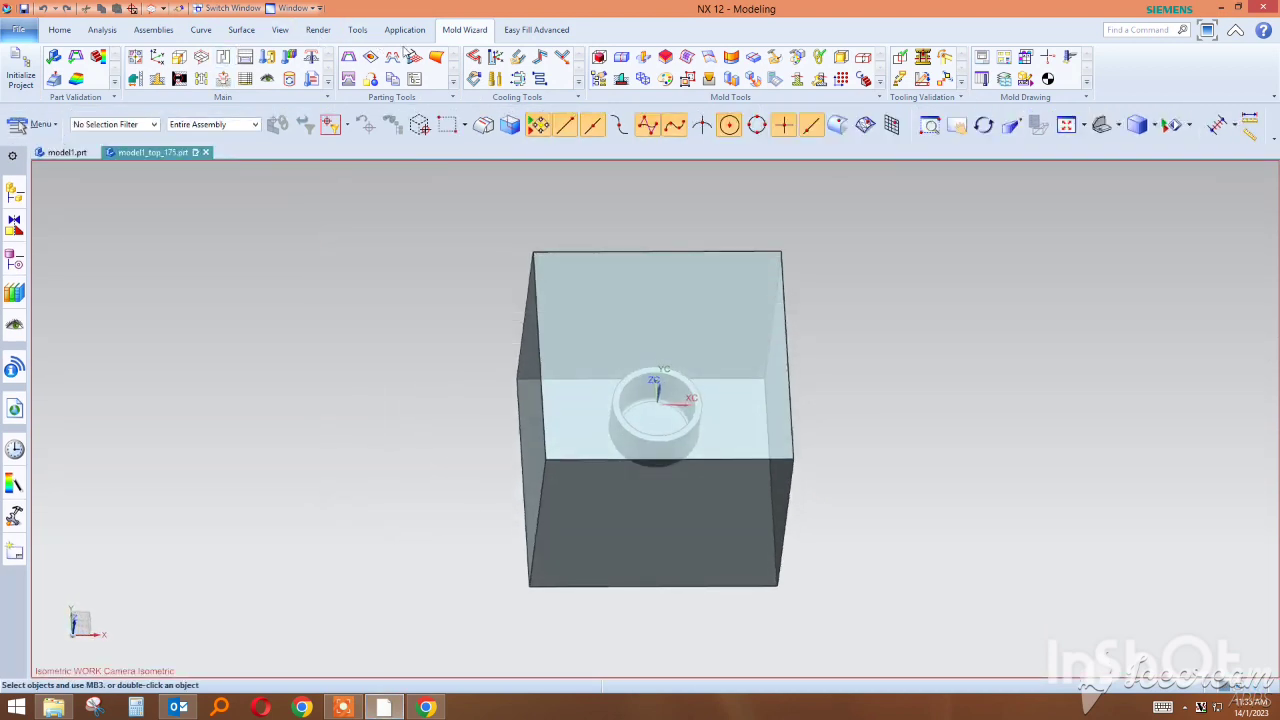
Run Check Regions and calculate the cup's face regions against the draw direction.
left_click(350, 59)
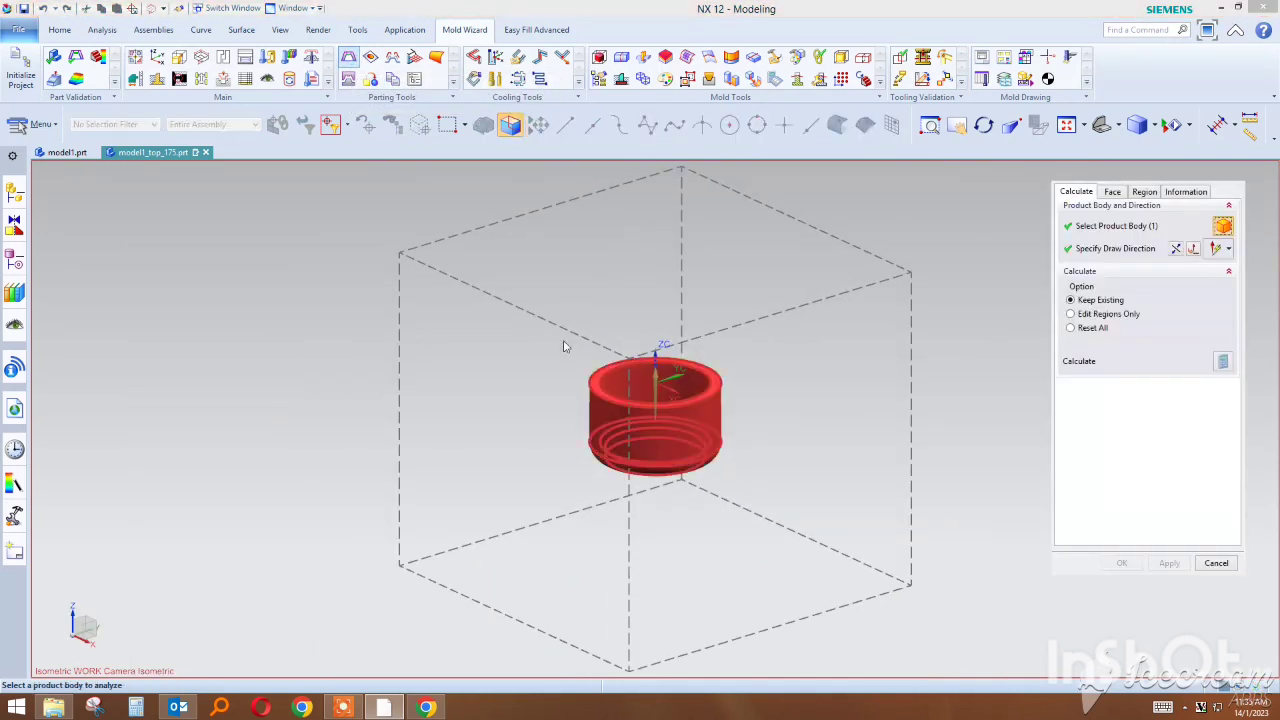
mouse_move(746, 337)
middle_mouse_down()
mouse_move(788, 348)
mouse_move(774, 360)
middle_mouse_up()
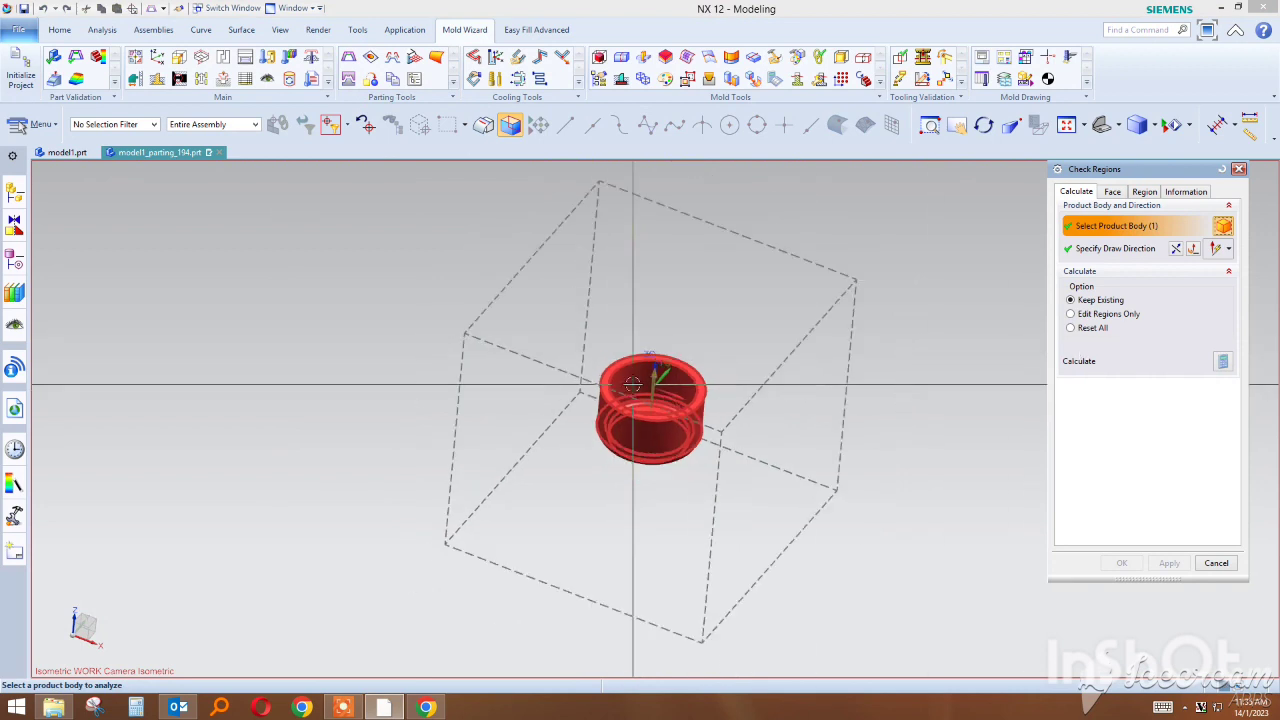
left_click(1222, 363)
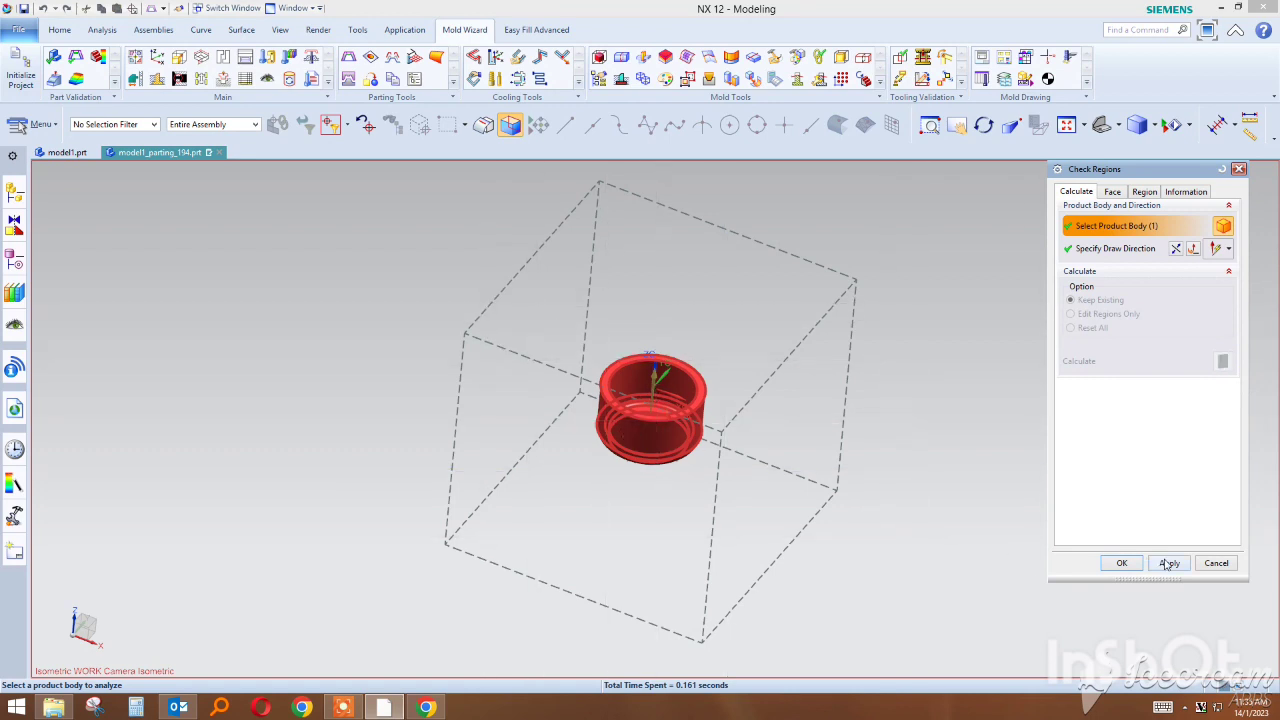
left_click(1118, 564)
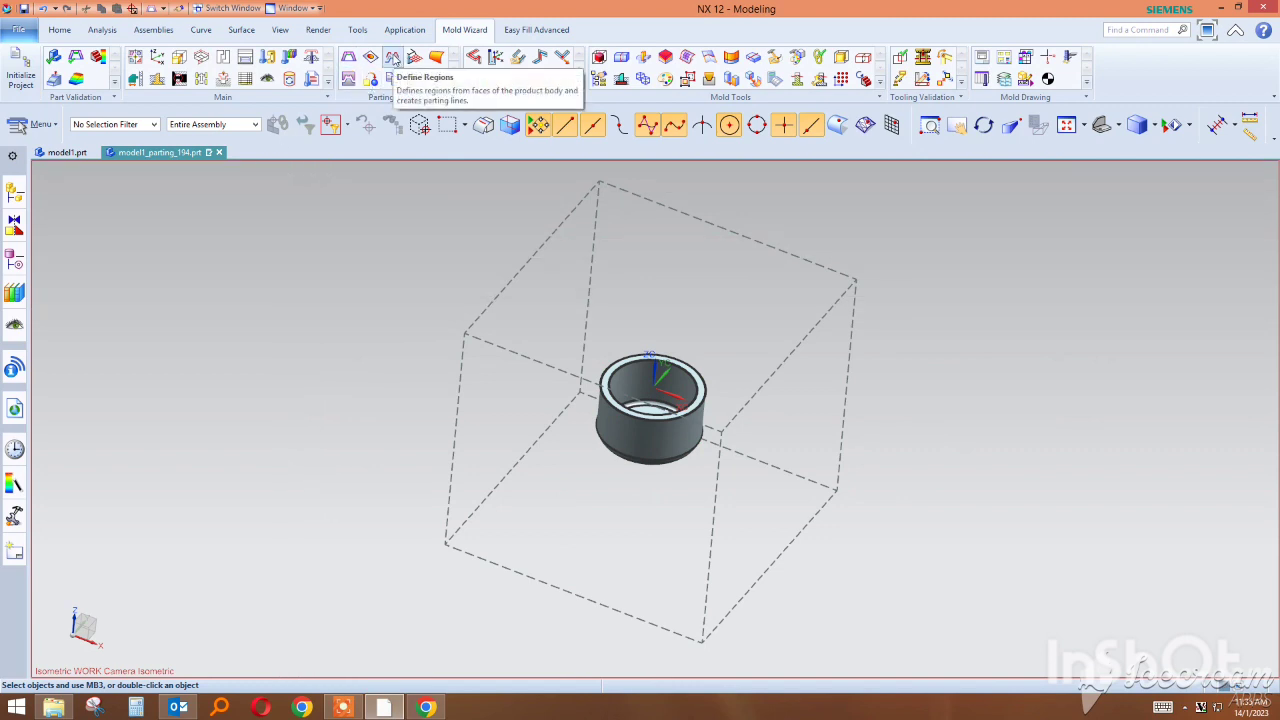
Make the cavity region the cup's 3 outer side faces, creating regions and parting lines.
left_click(393, 58)
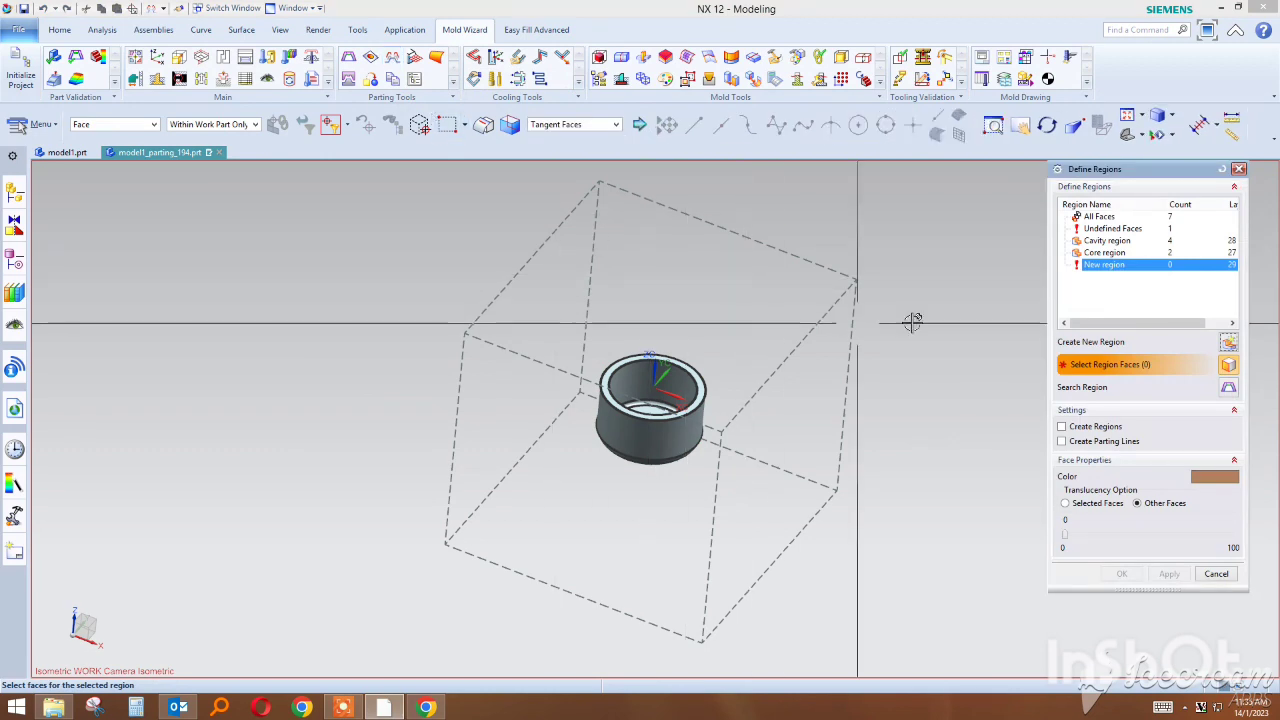
left_click(1100, 241)
scroll(731, 424, "up", 3)
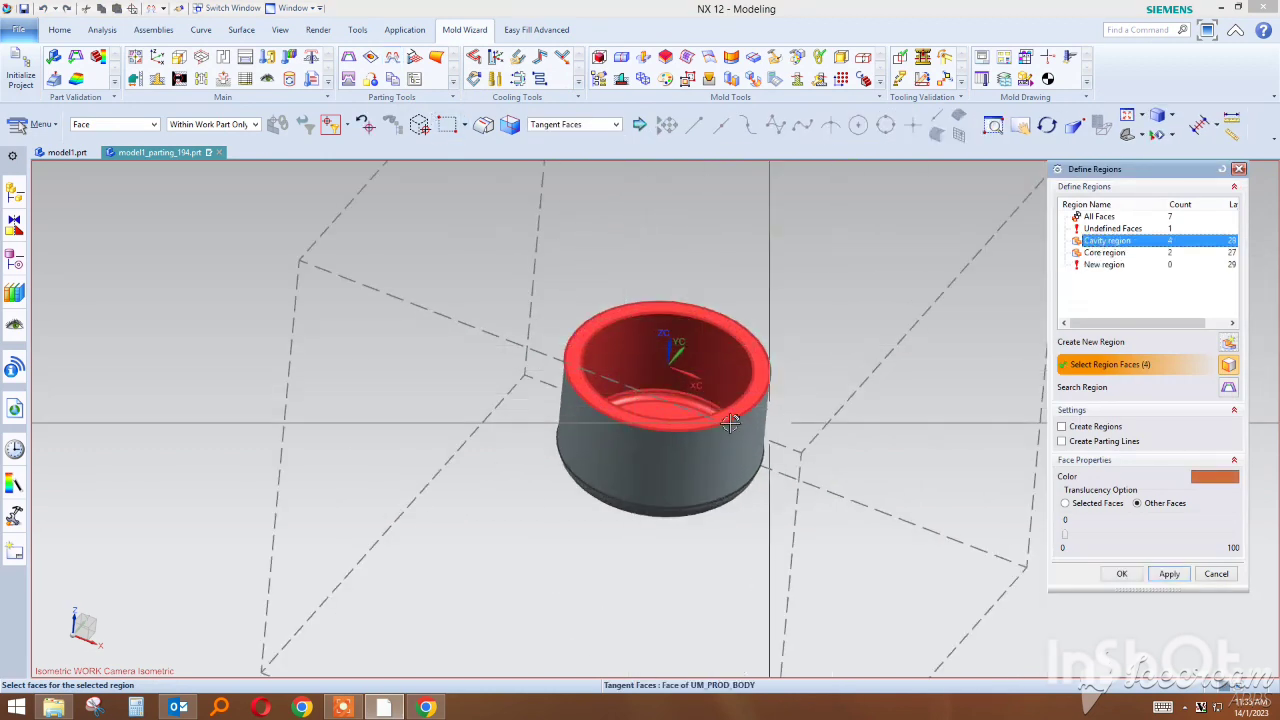
left_click(738, 340, "shift")
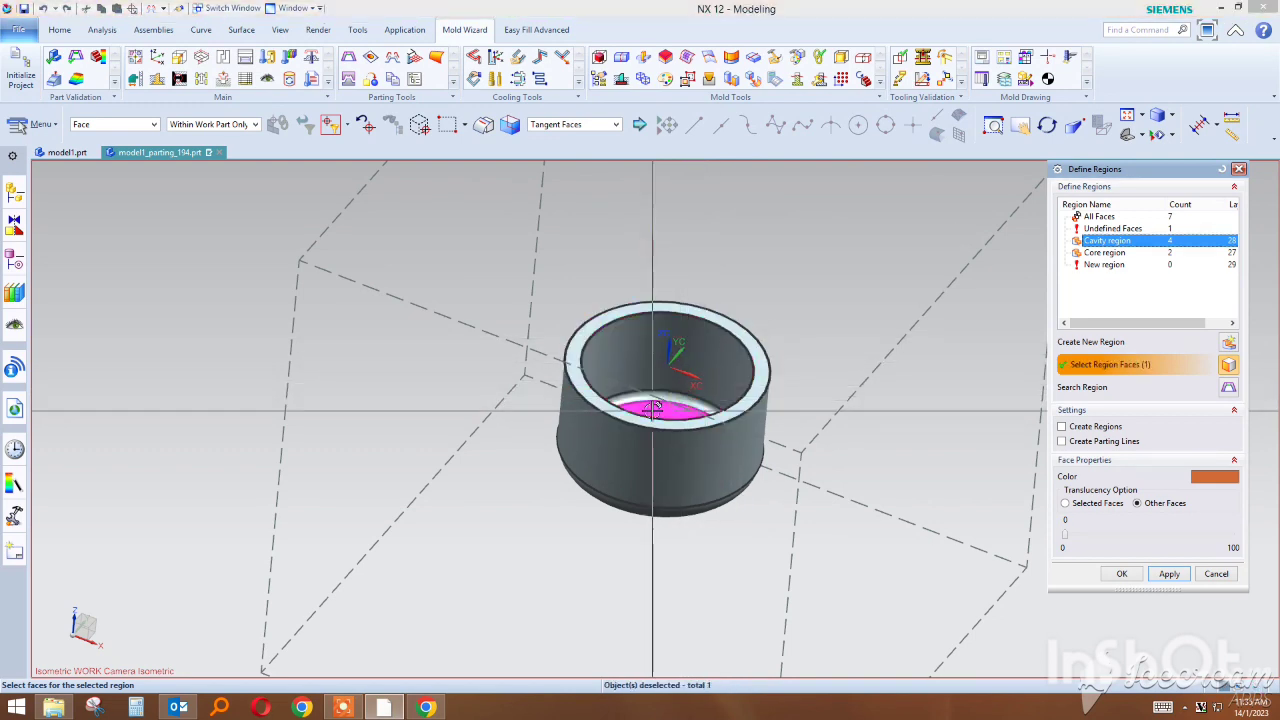
left_click(641, 486)
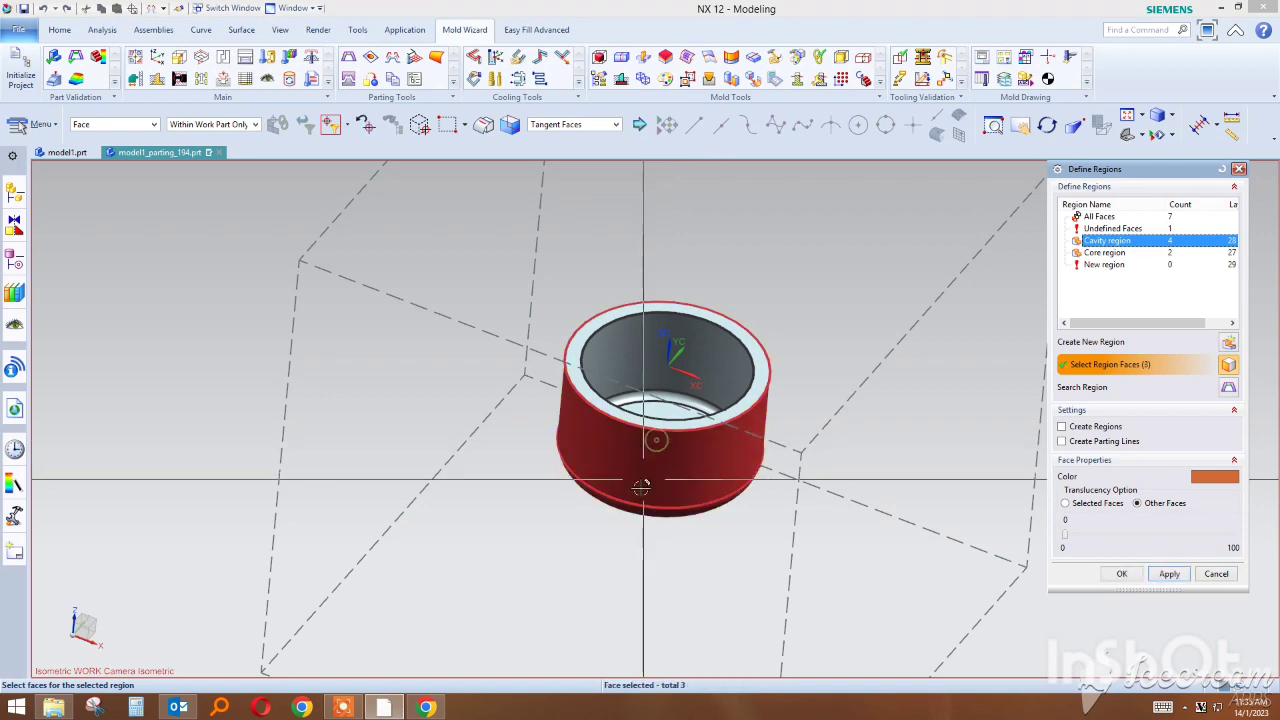
mouse_move(641, 486)
middle_mouse_down()
mouse_move(654, 457)
mouse_move(652, 477)
middle_mouse_up()
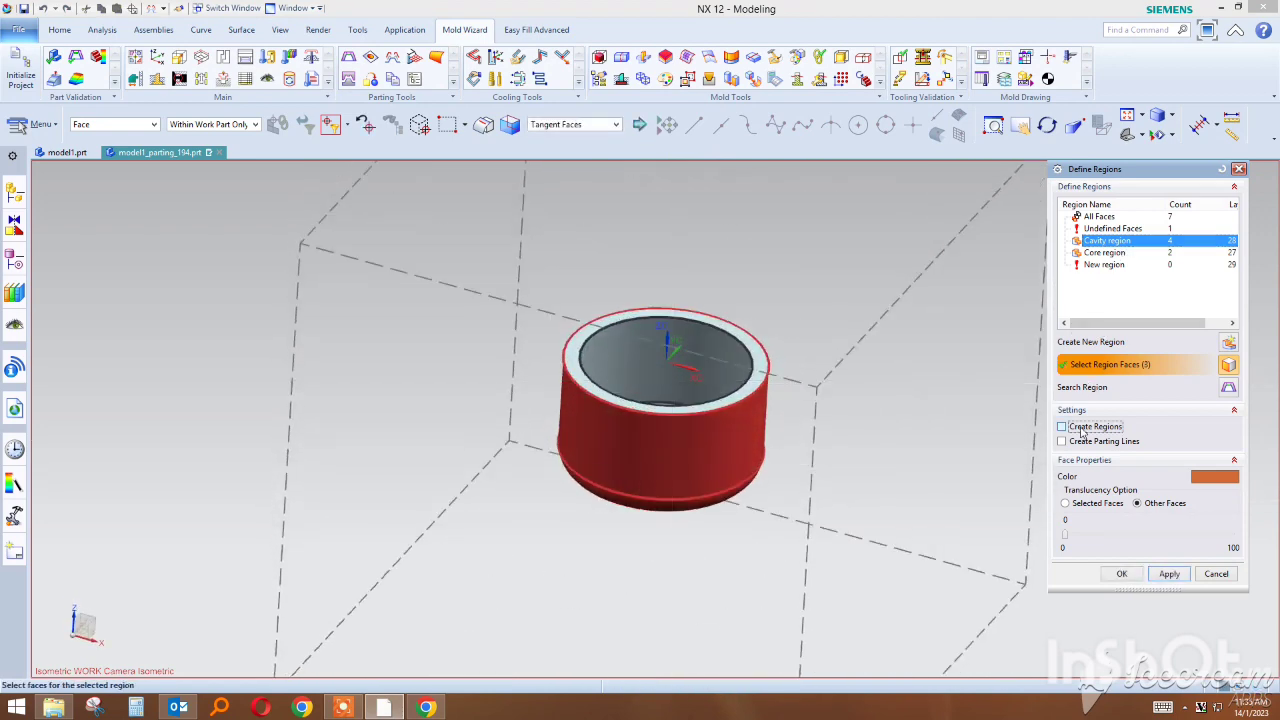
left_click(1169, 577)
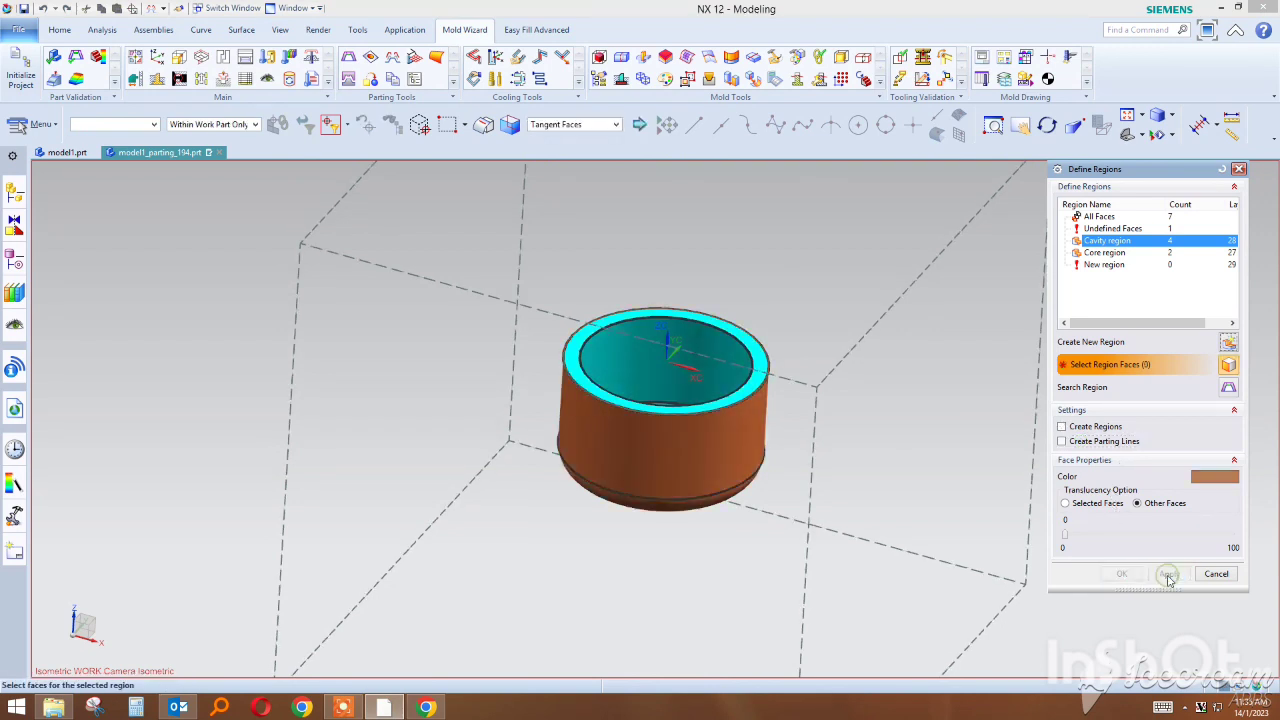
Assign the cup's 4 inner faces to the core region, leaving 0 undefined faces.
left_click(1100, 253)
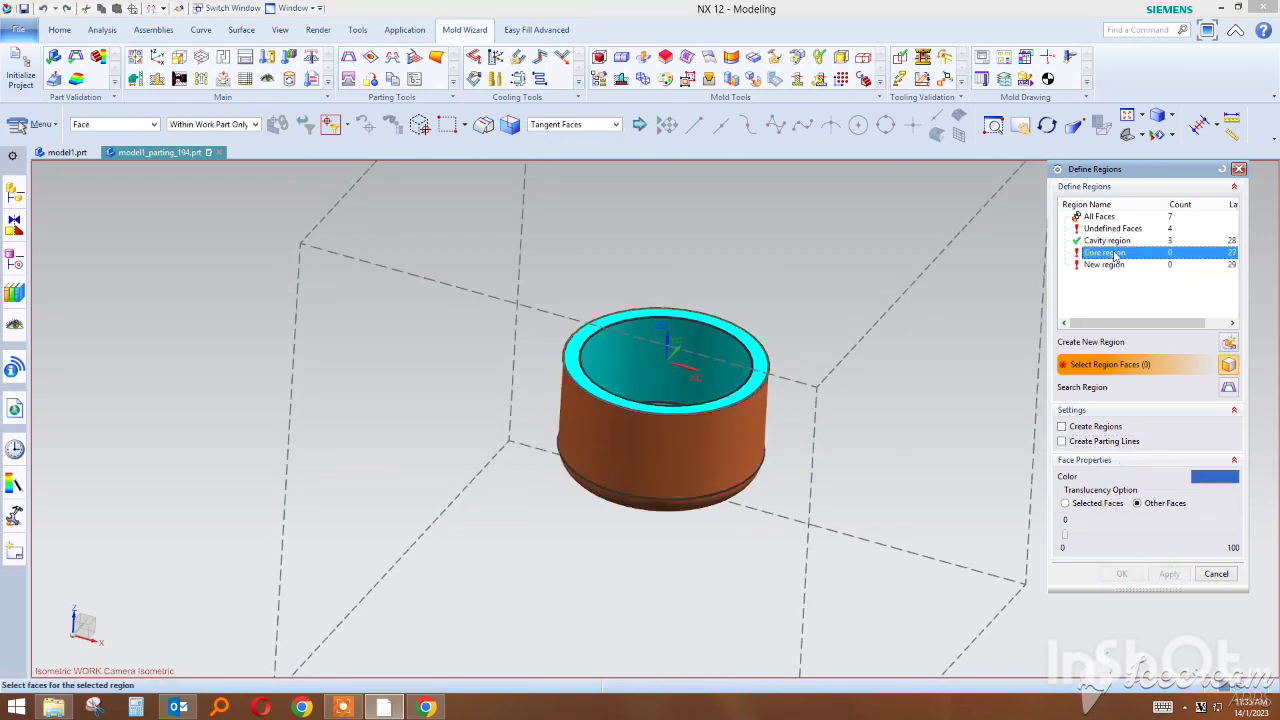
left_click(735, 355)
mouse_move(808, 249)
middle_mouse_down()
mouse_move(819, 318)
mouse_move(811, 289)
middle_mouse_up()
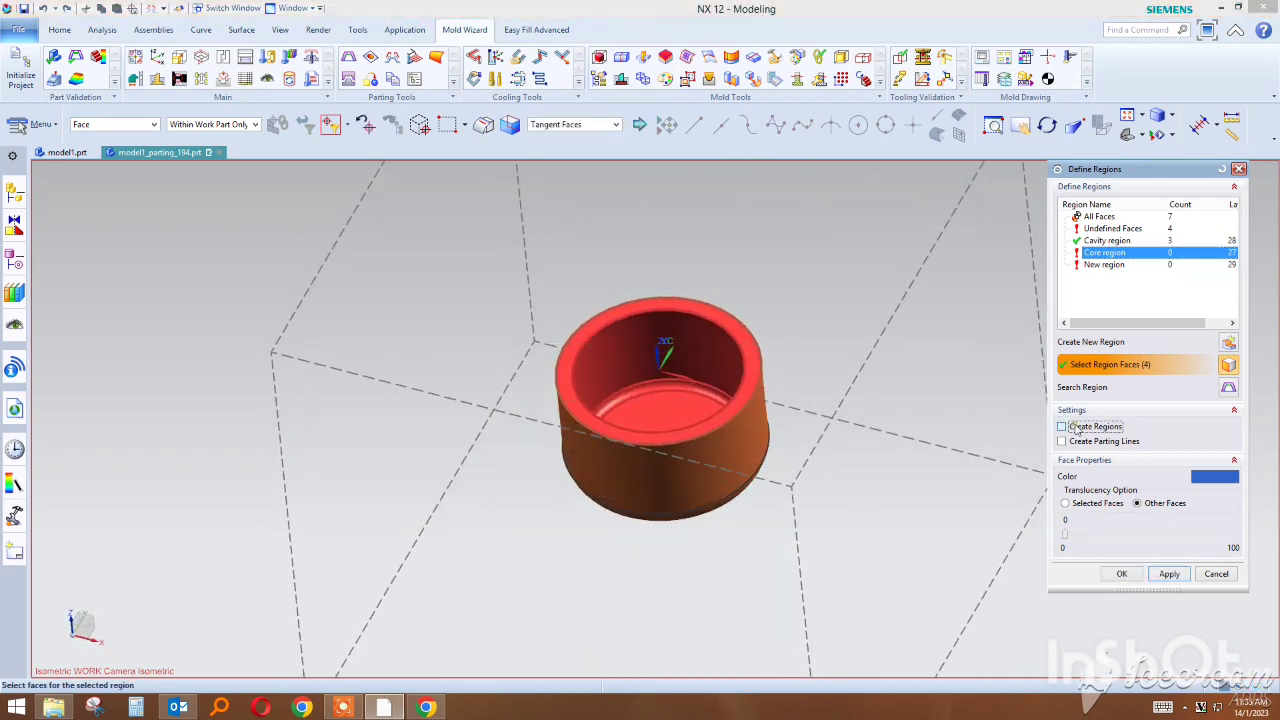
left_click(1168, 576)
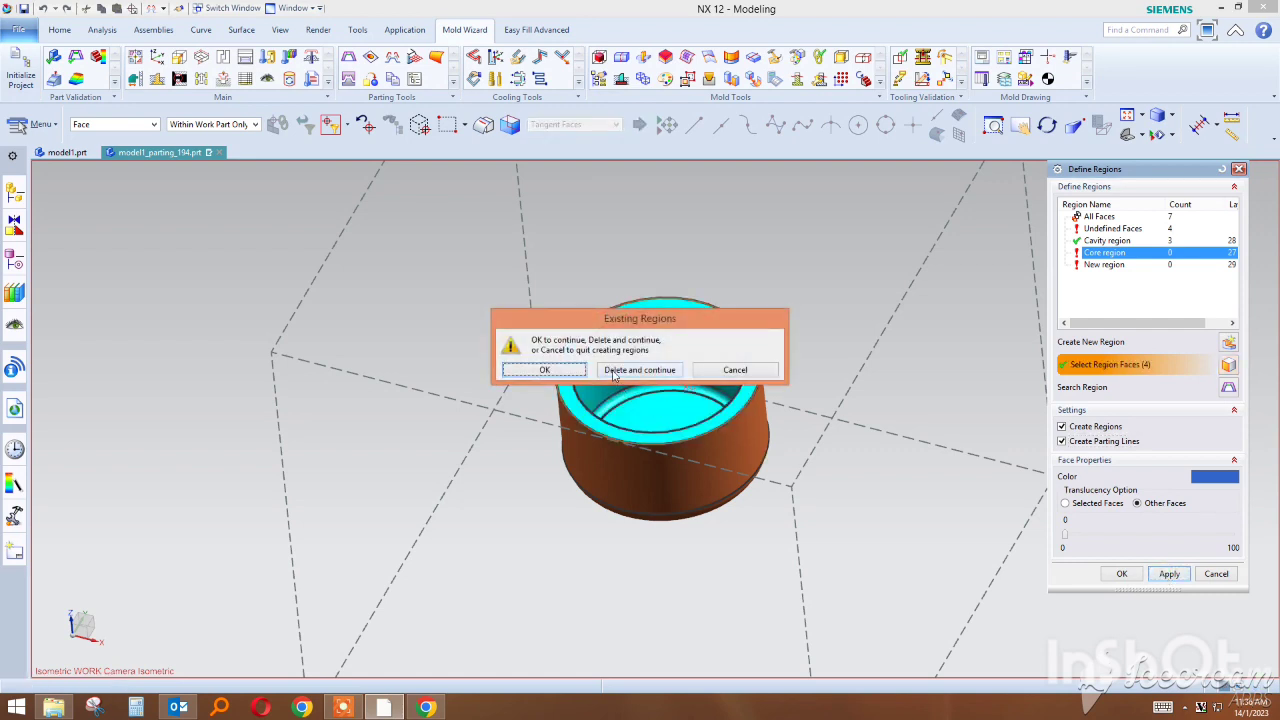
left_click(662, 371)
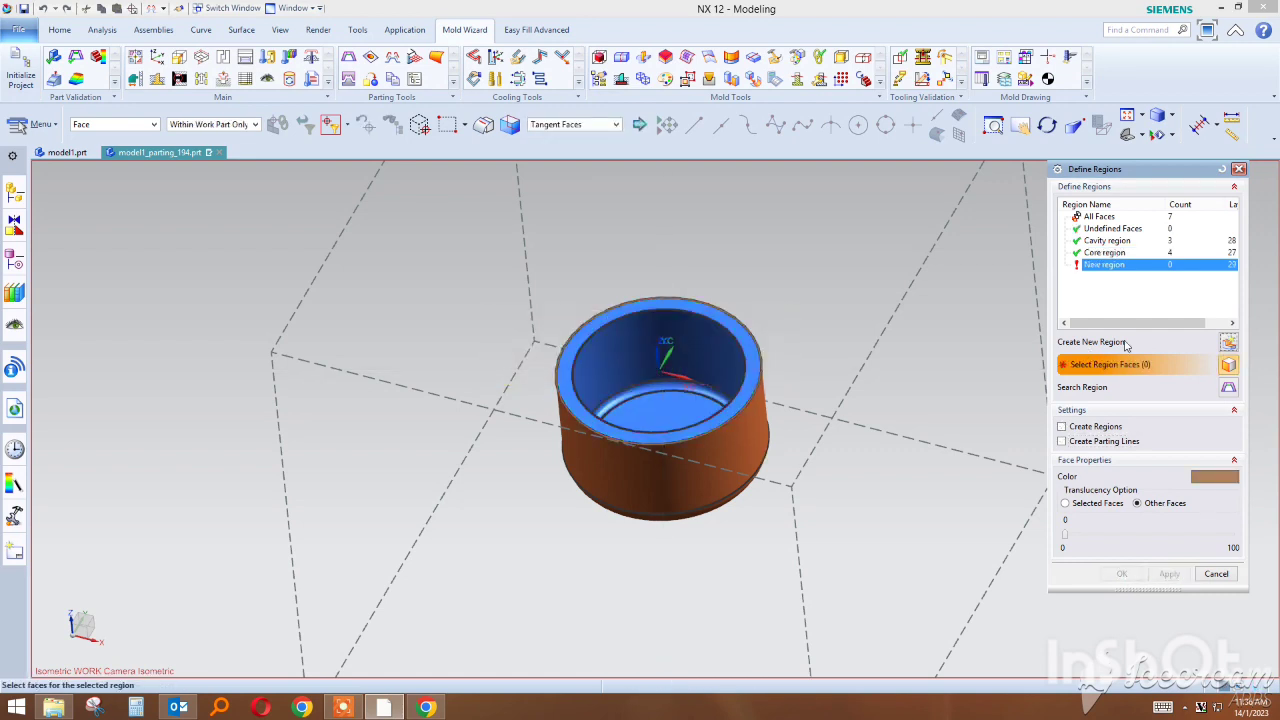
left_click(1216, 574)
mouse_move(341, 708)
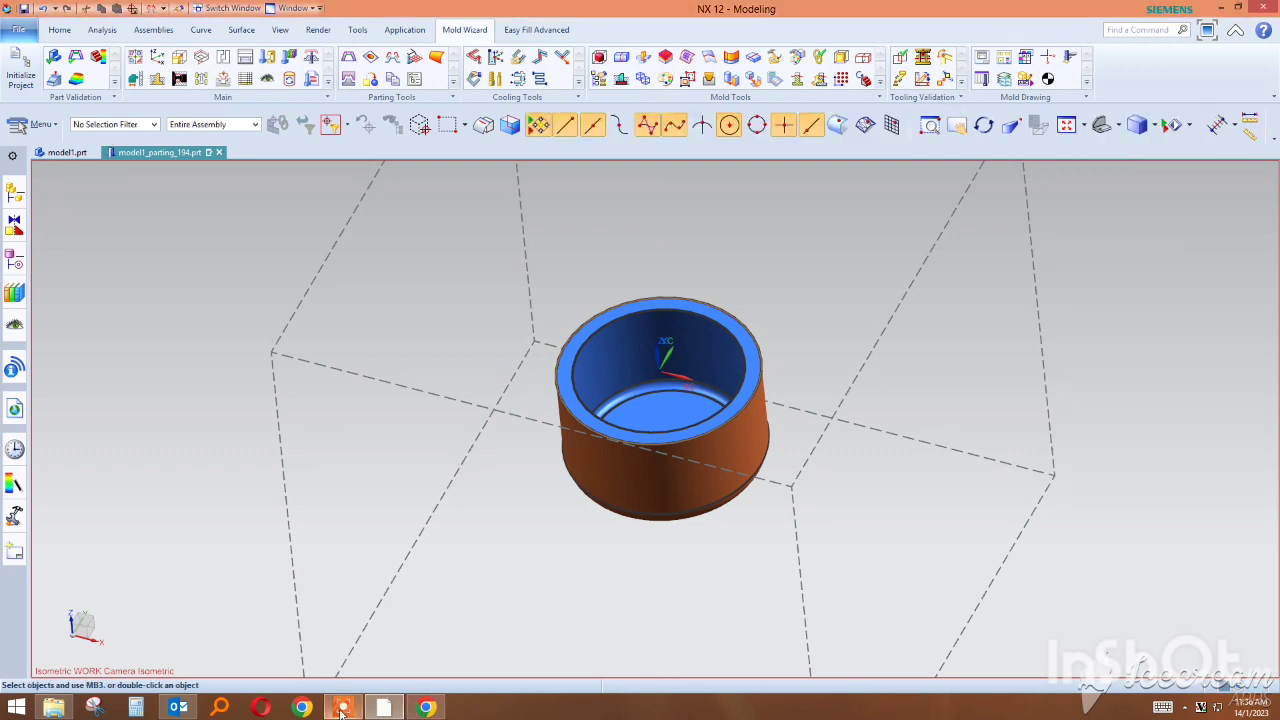
Start a Guided Extension parting surface extended from the Core Region.
middle_click_drag(786, 557, 509, 344)
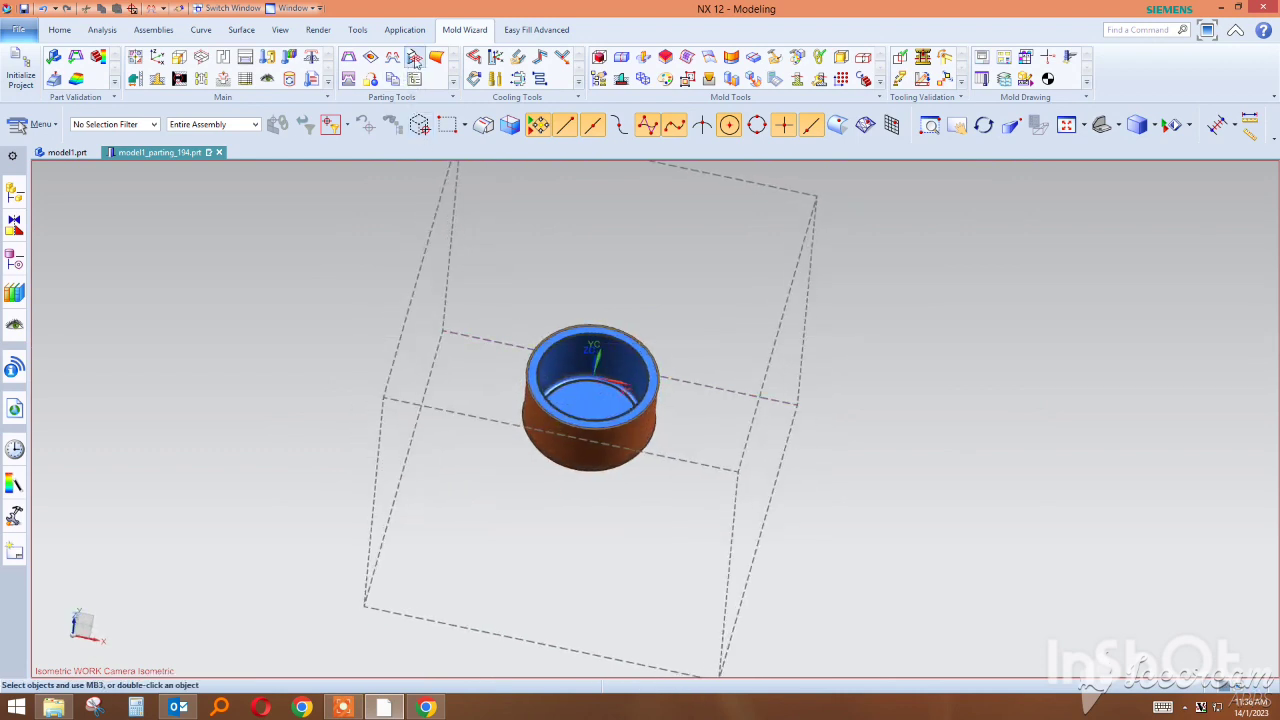
left_click(415, 58)
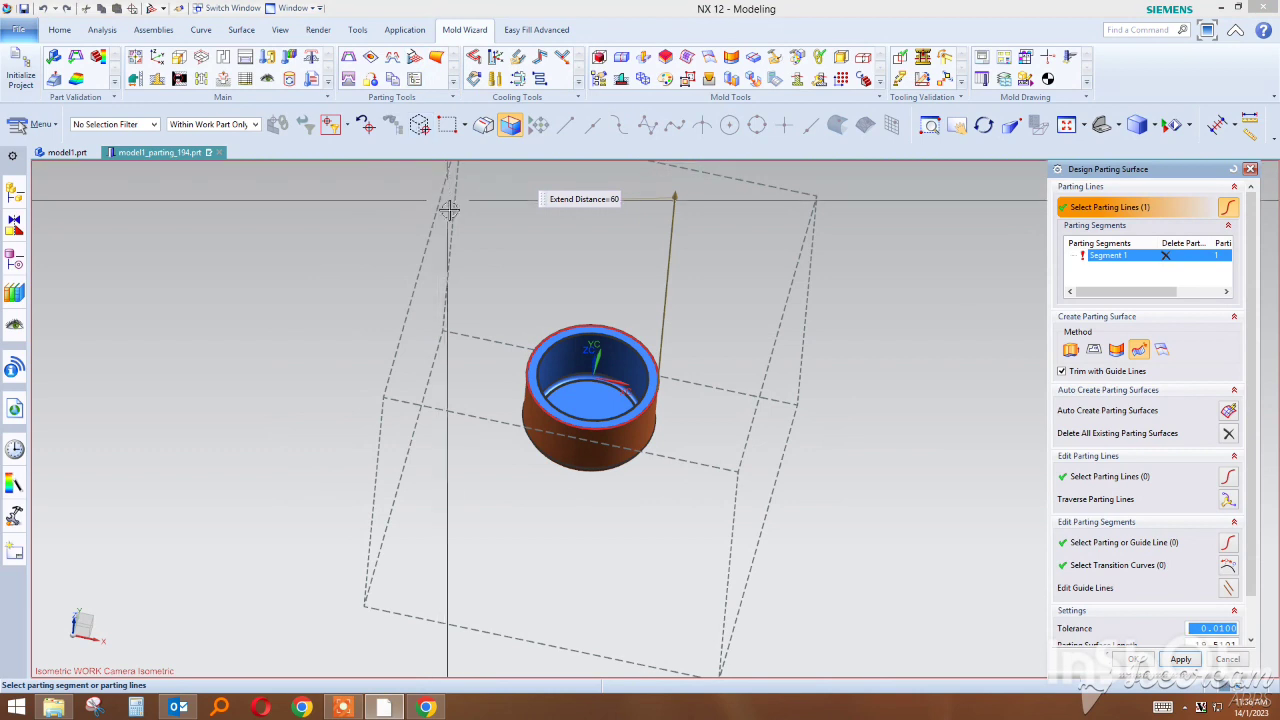
scroll(486, 249, "down", 3)
middle_click_drag(598, 319, 589, 277)
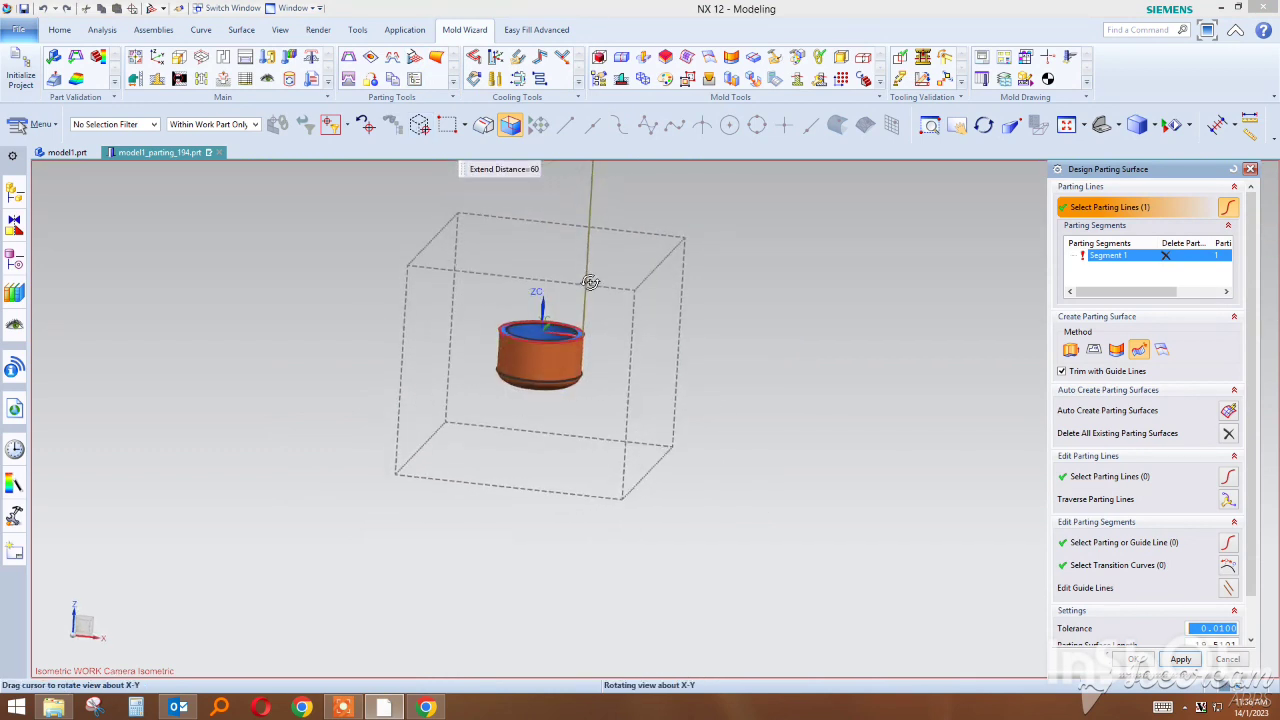
scroll(594, 303, "up", 2)
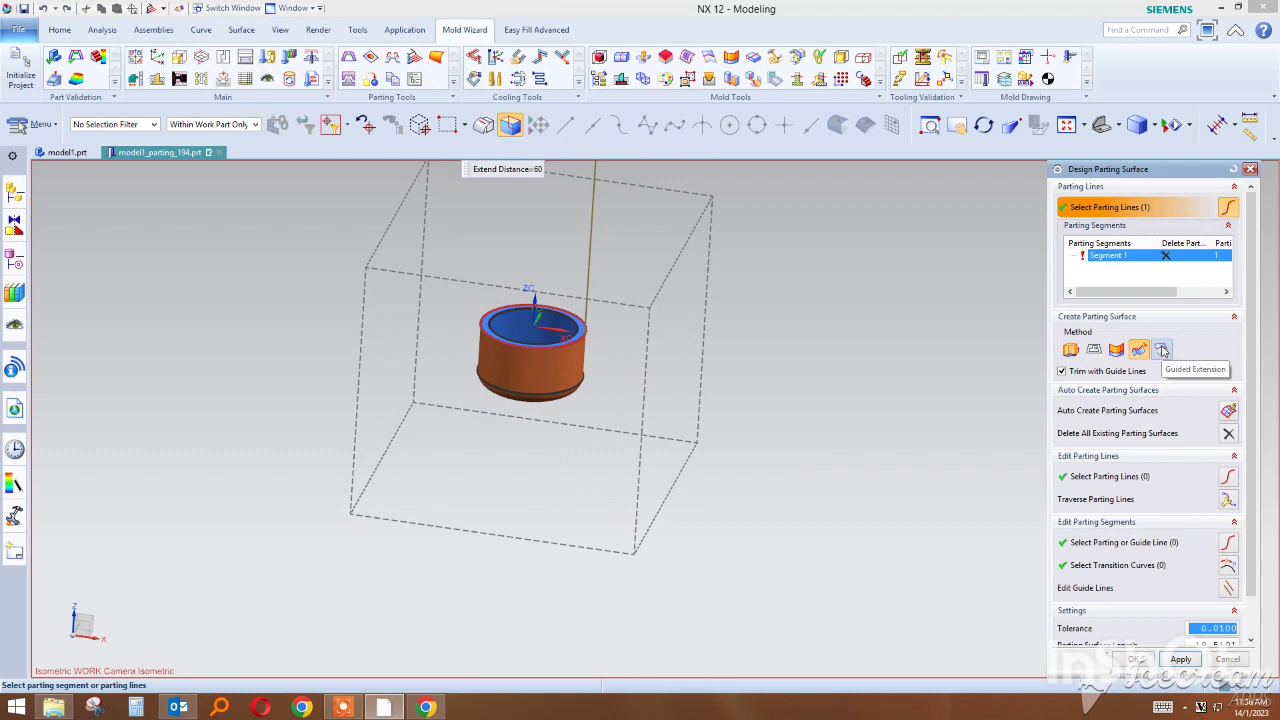
left_click(1162, 349)
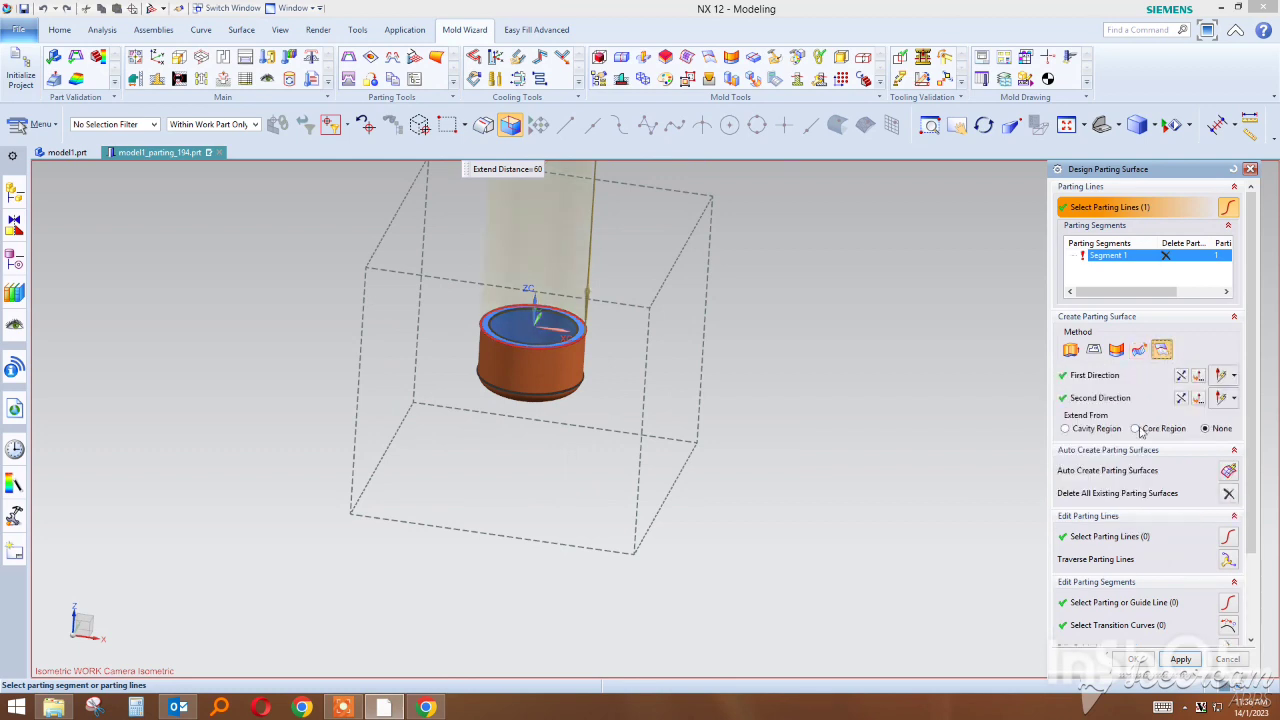
left_click(1137, 428)
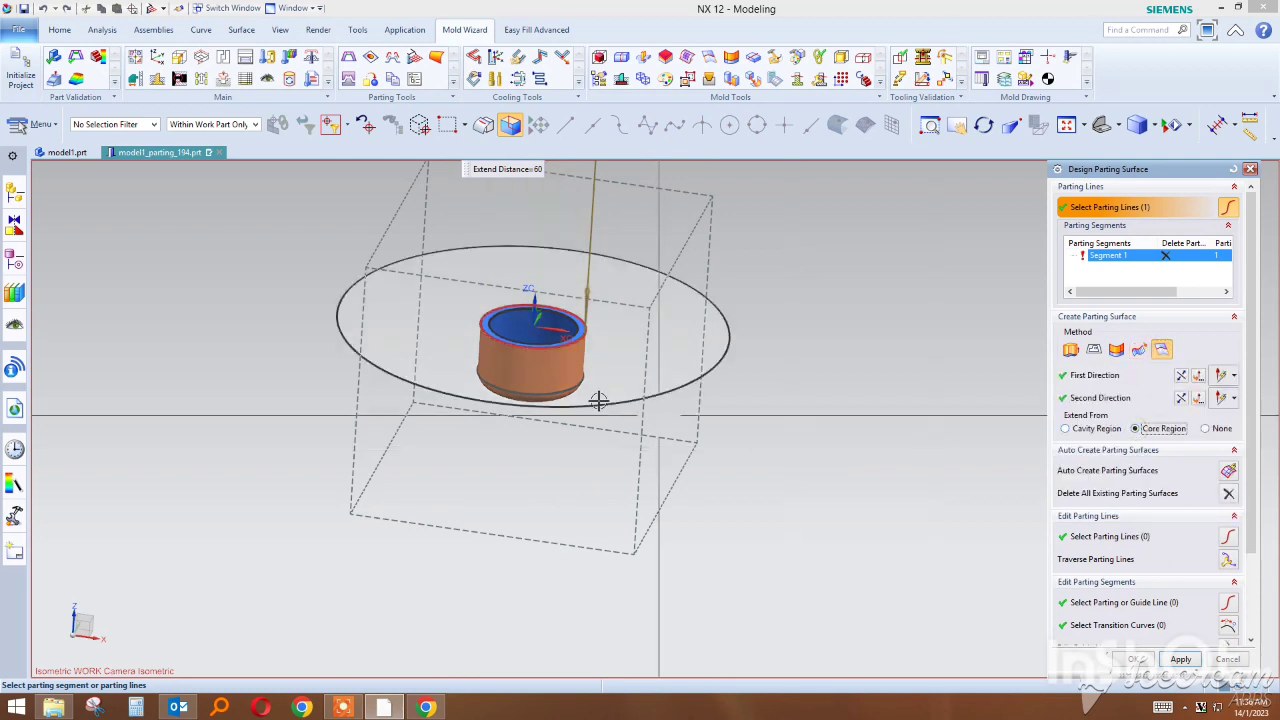
Set the parting surface length to 35 and create the surface.
mouse_move(514, 277)
middle_mouse_down()
mouse_move(523, 323)
mouse_move(700, 369)
middle_mouse_up()
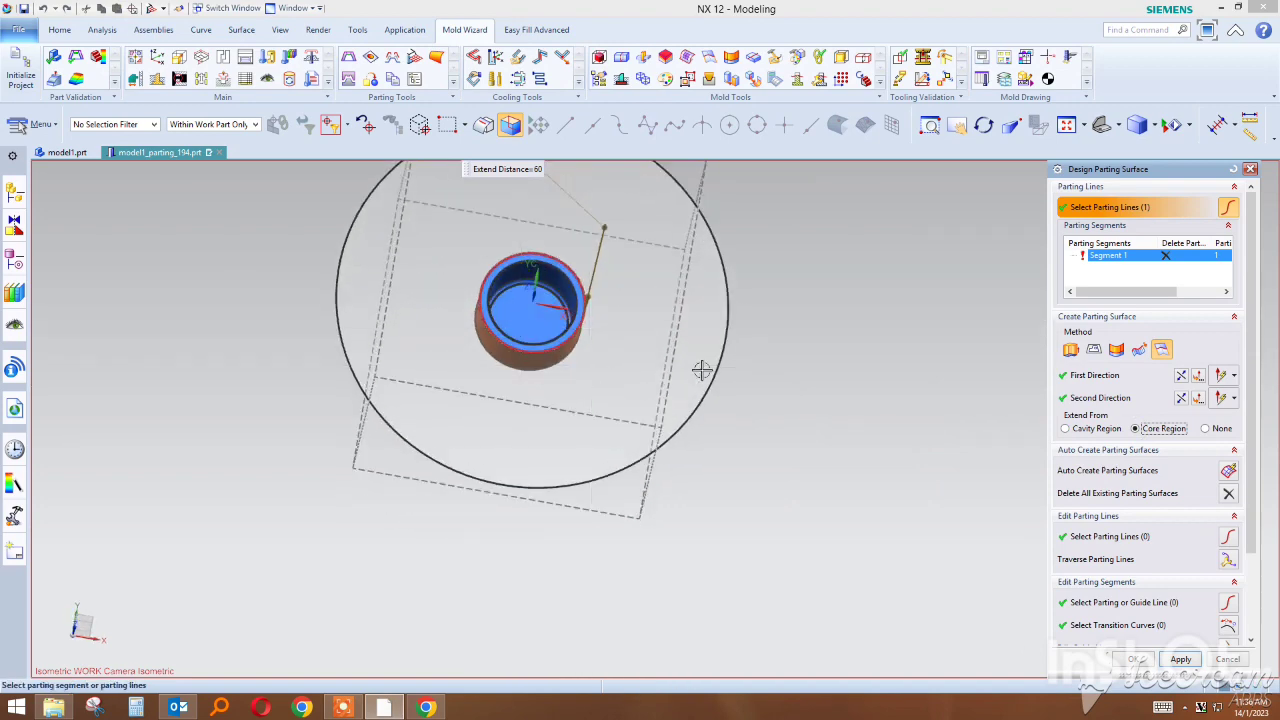
scroll(409, 443, "down", 2)
scroll(403, 441, "down", 2)
scroll(395, 425, "down", 1)
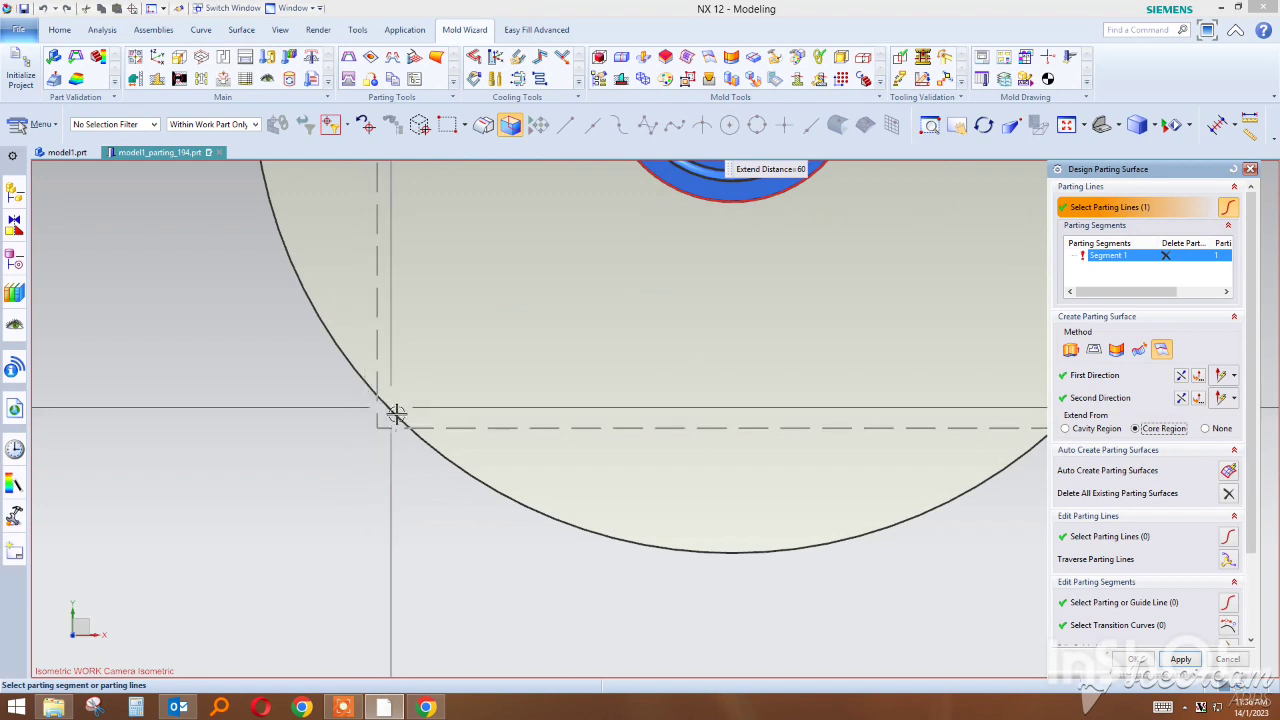
scroll(396, 443, "up", 2)
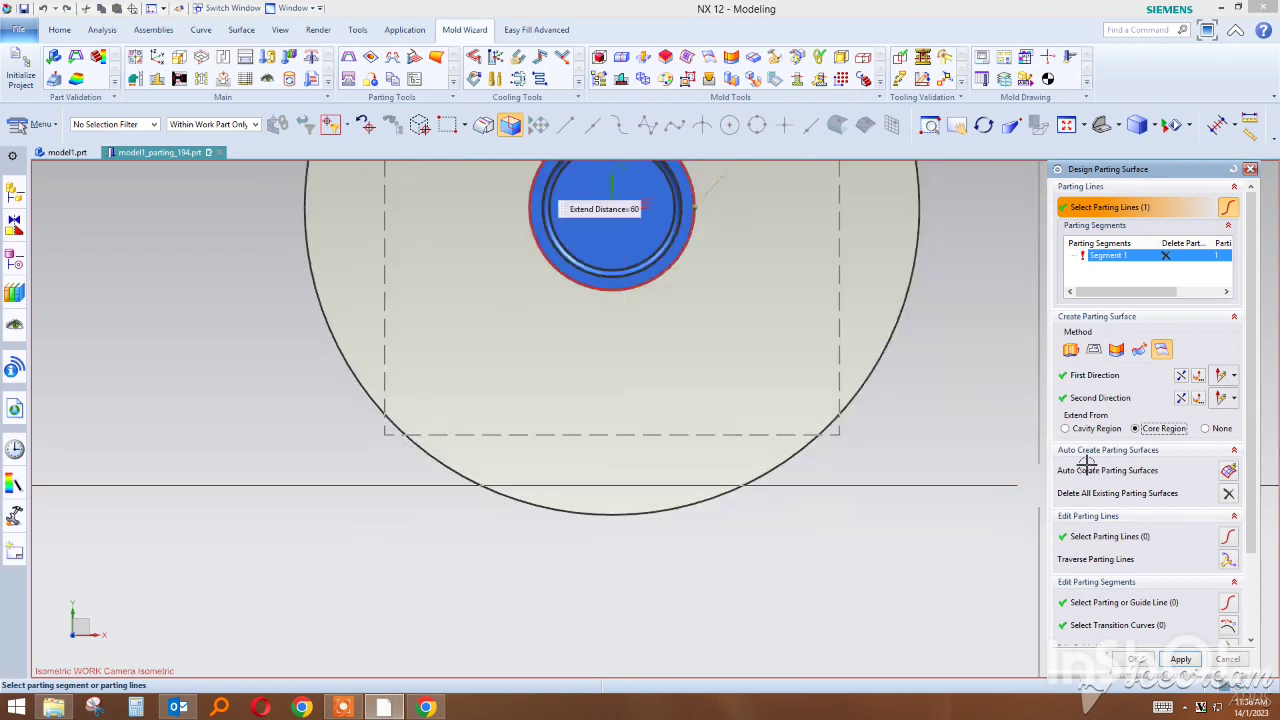
scroll(1197, 487, "down", 3)
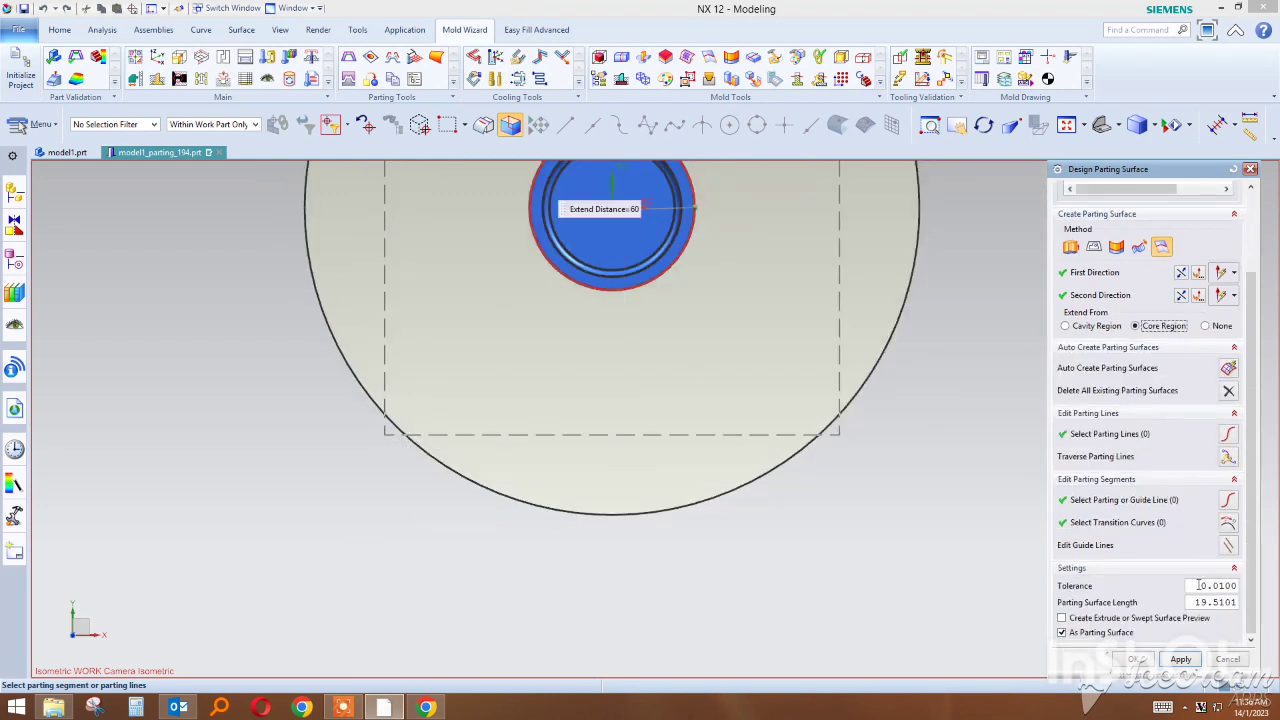
left_click(1112, 620)
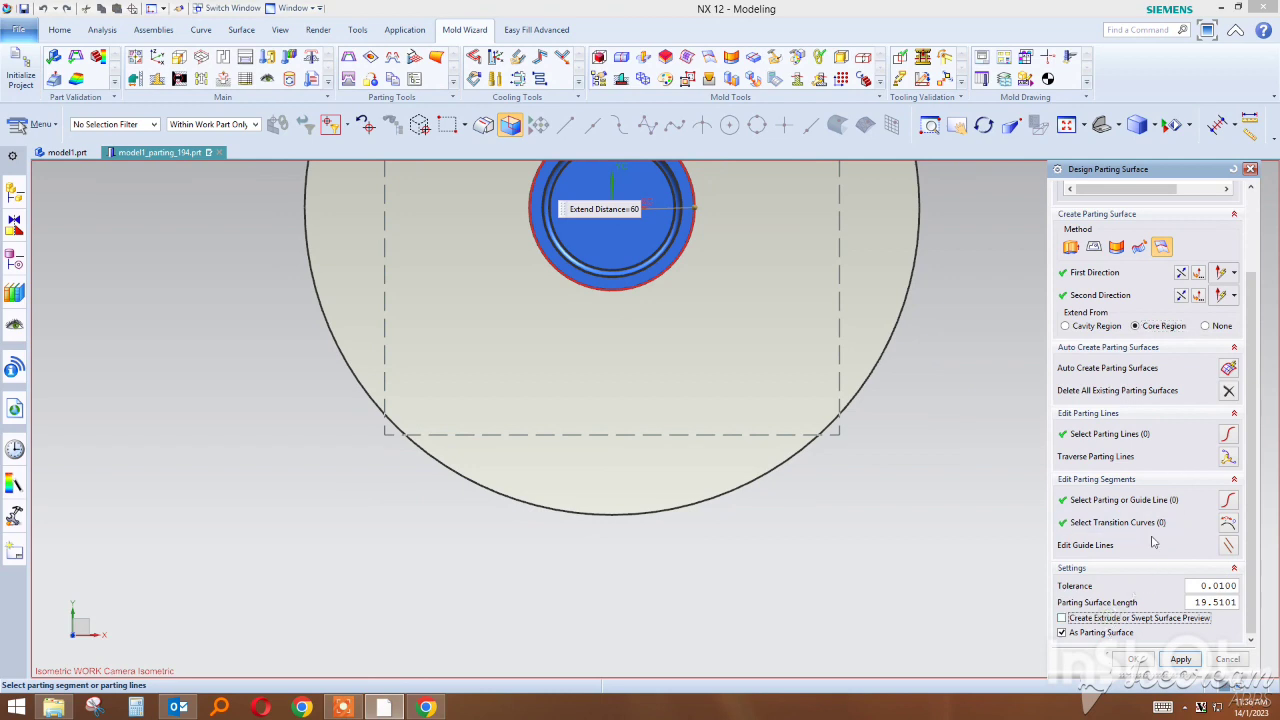
scroll(1163, 481, "up", 2)
scroll(1203, 400, "up", 1)
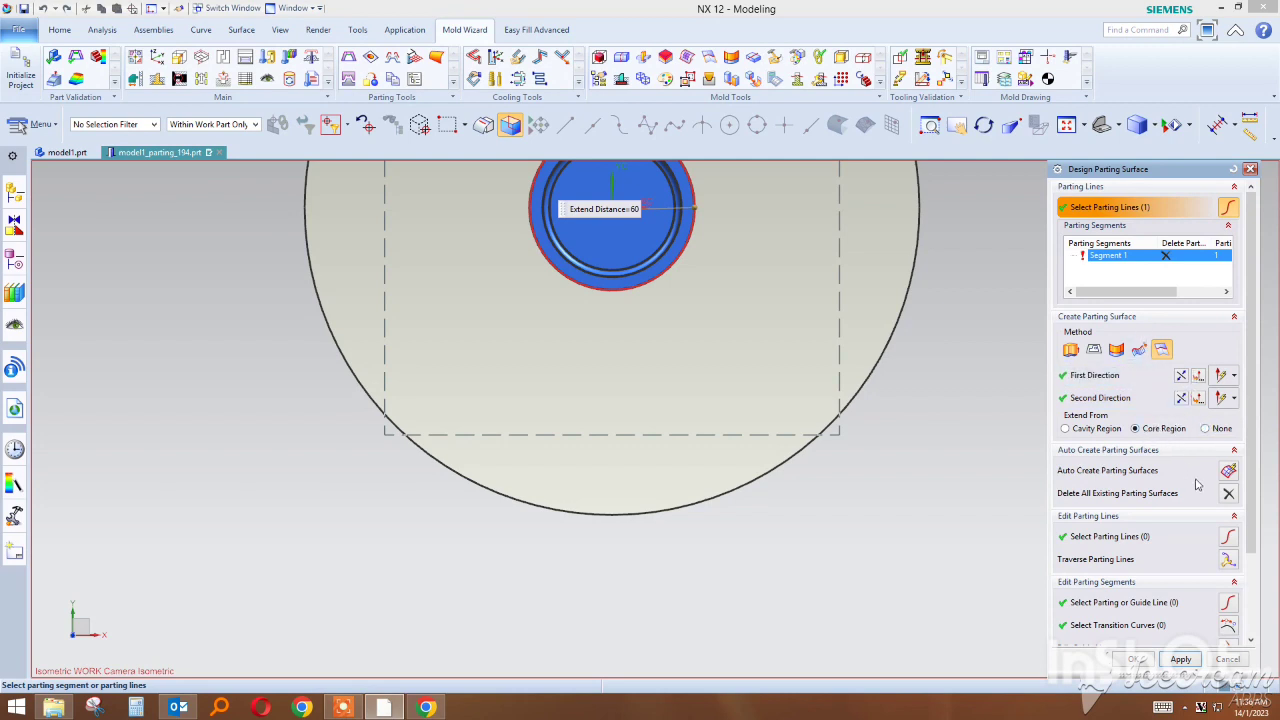
scroll(1197, 484, "down", 2)
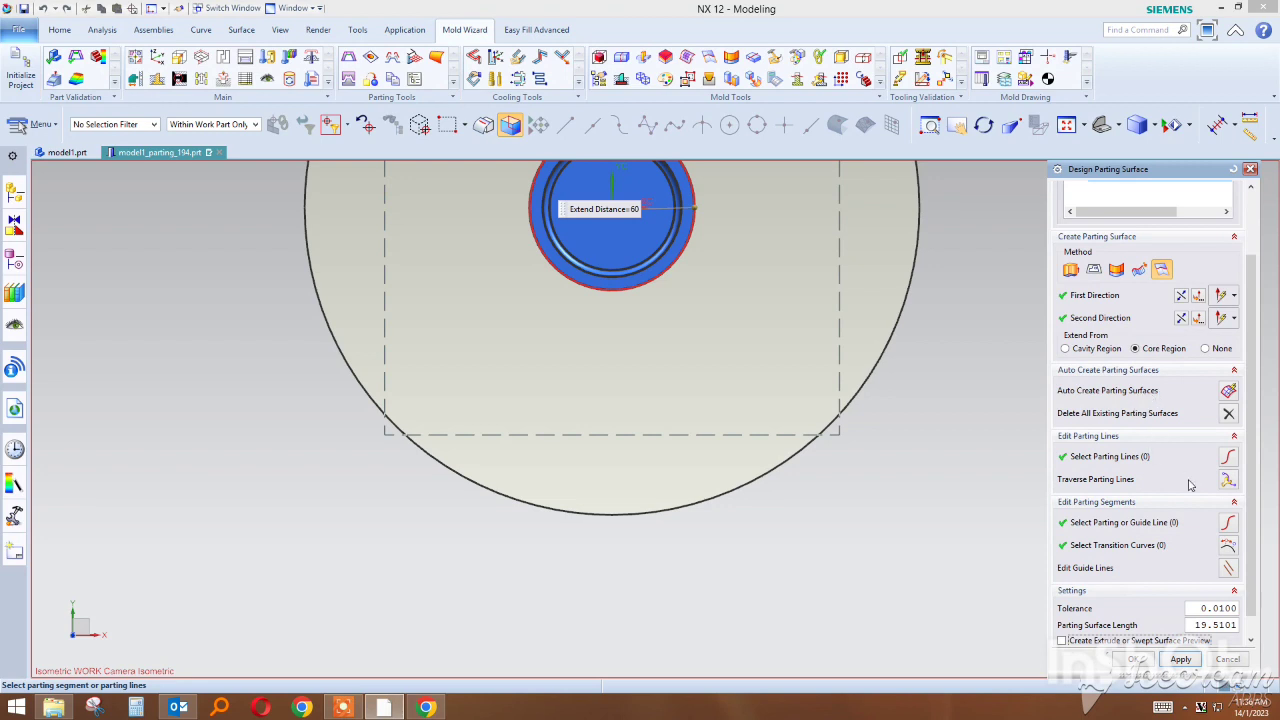
scroll(1190, 485, "down", 1)
type("35.0000")
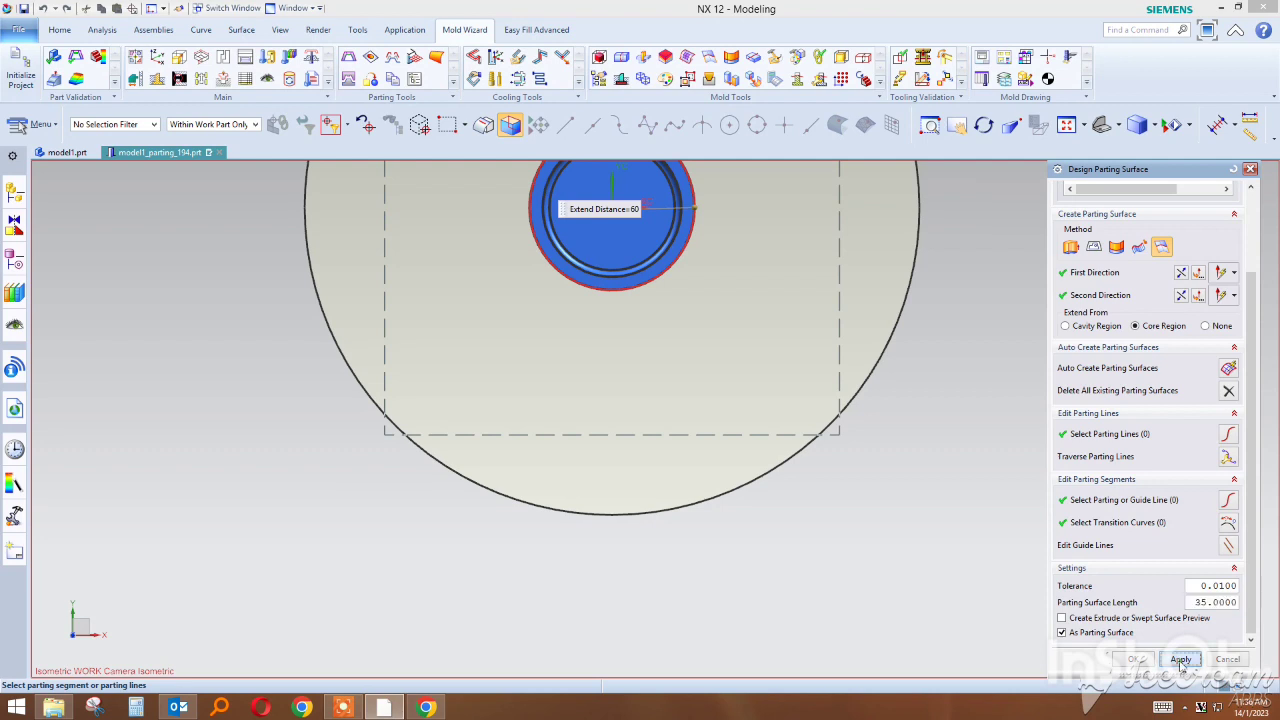
left_click(1181, 659)
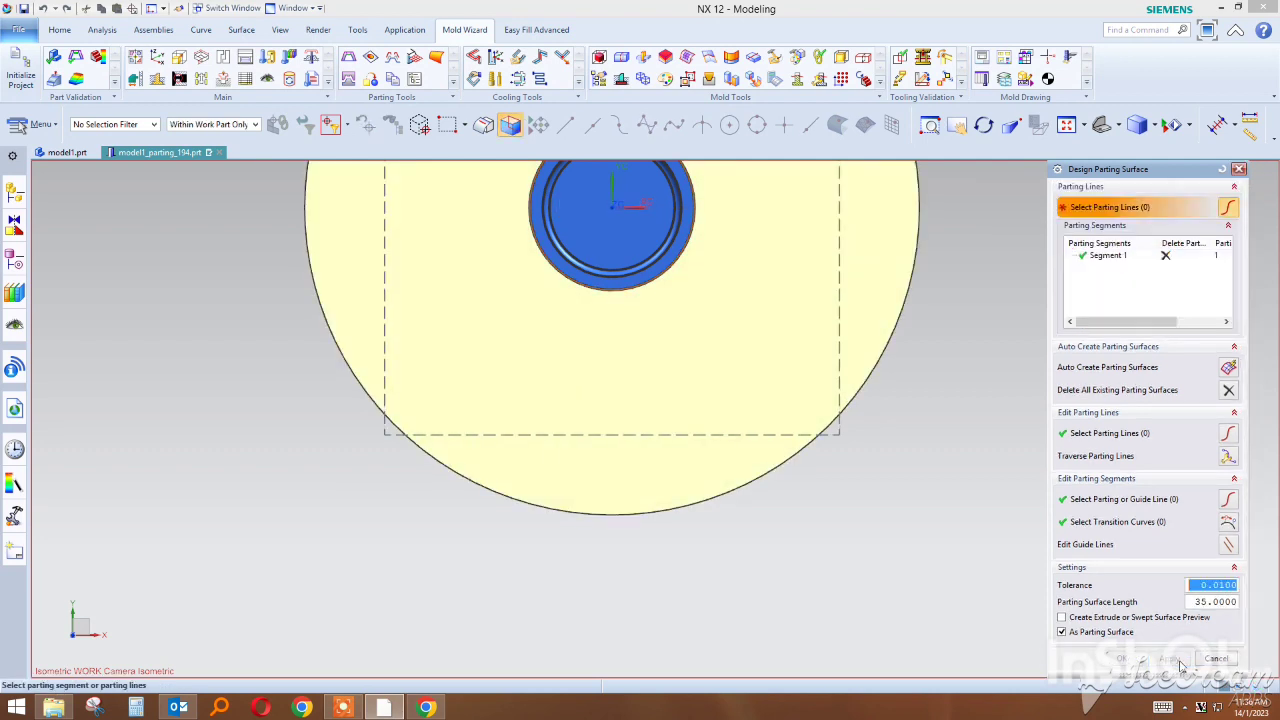
Open the Guided Extension feature in Feature Group (10) for editing.
left_click(1216, 659)
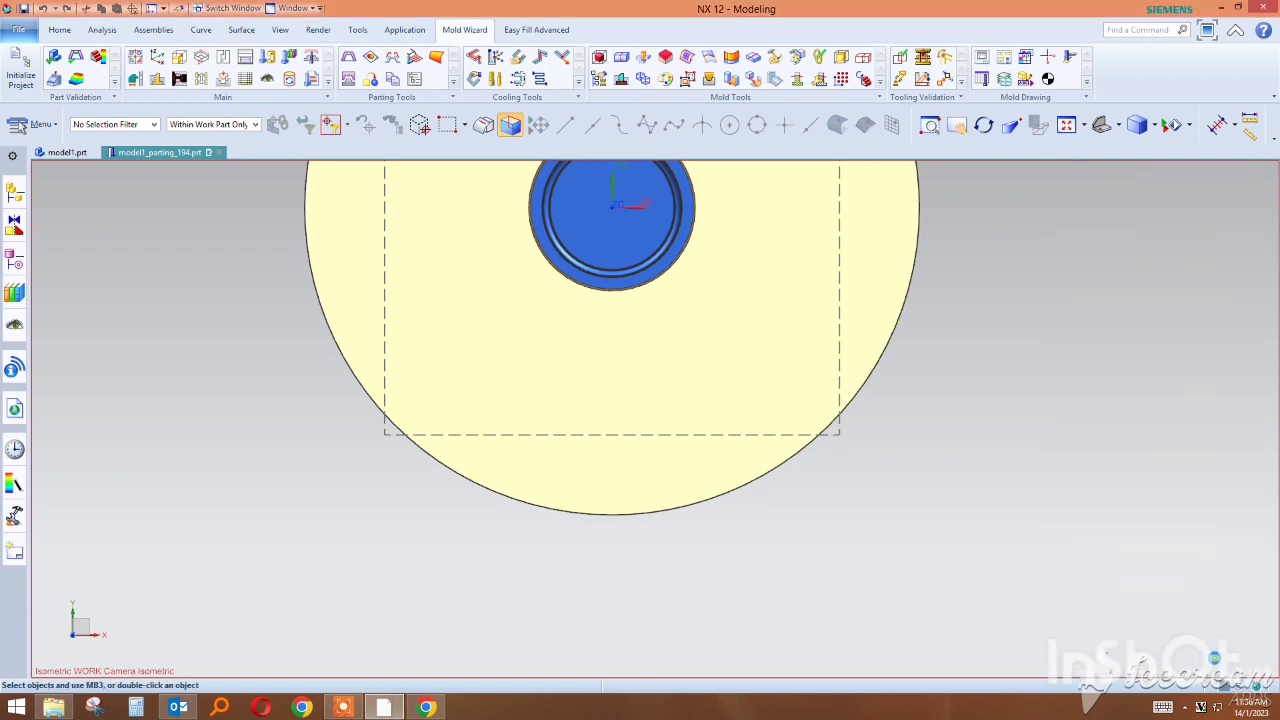
left_click(12, 262)
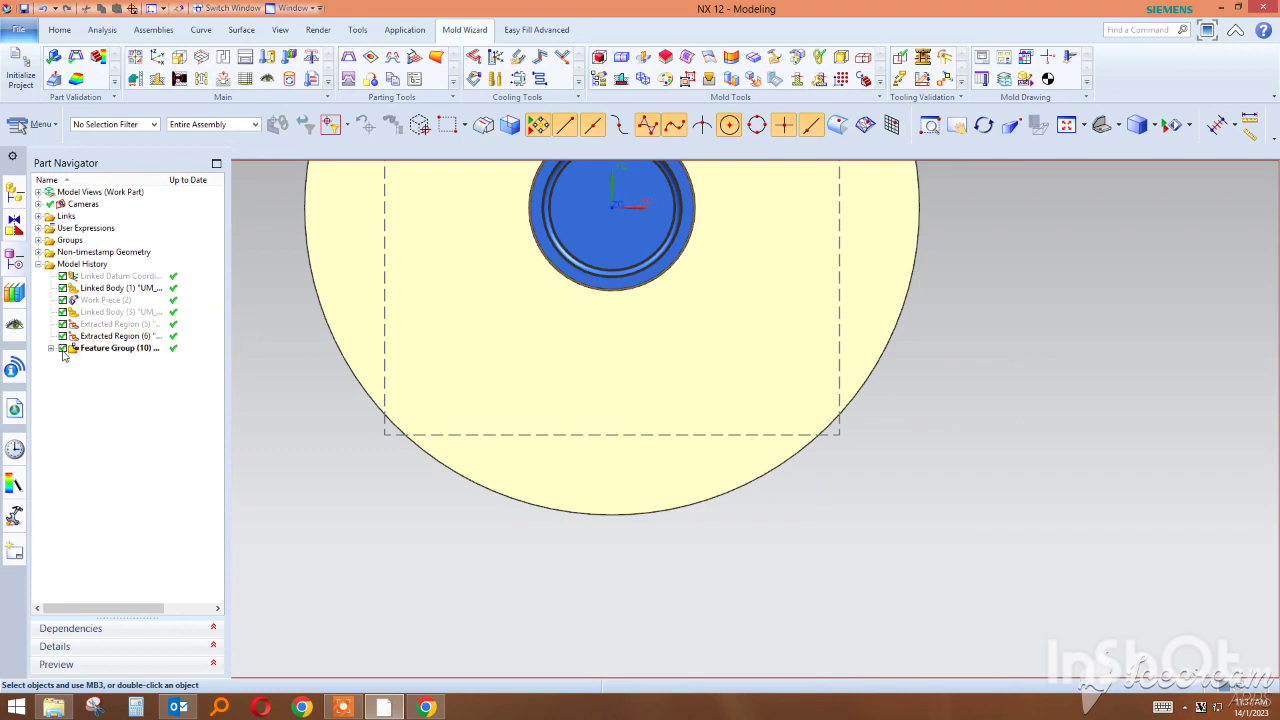
left_click(51, 349)
double_click(115, 360)
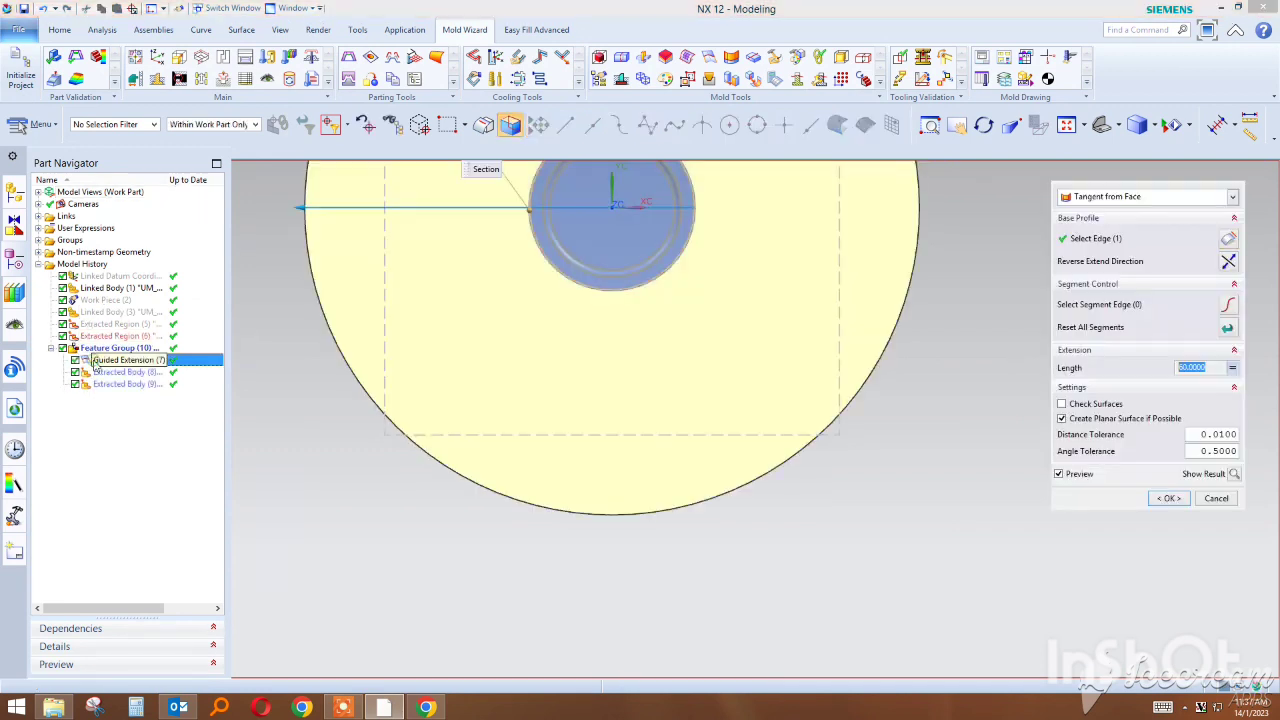
Change the extension length to a constant 70 and dismiss the feature-group errors.
scroll(690, 480, "down", 2)
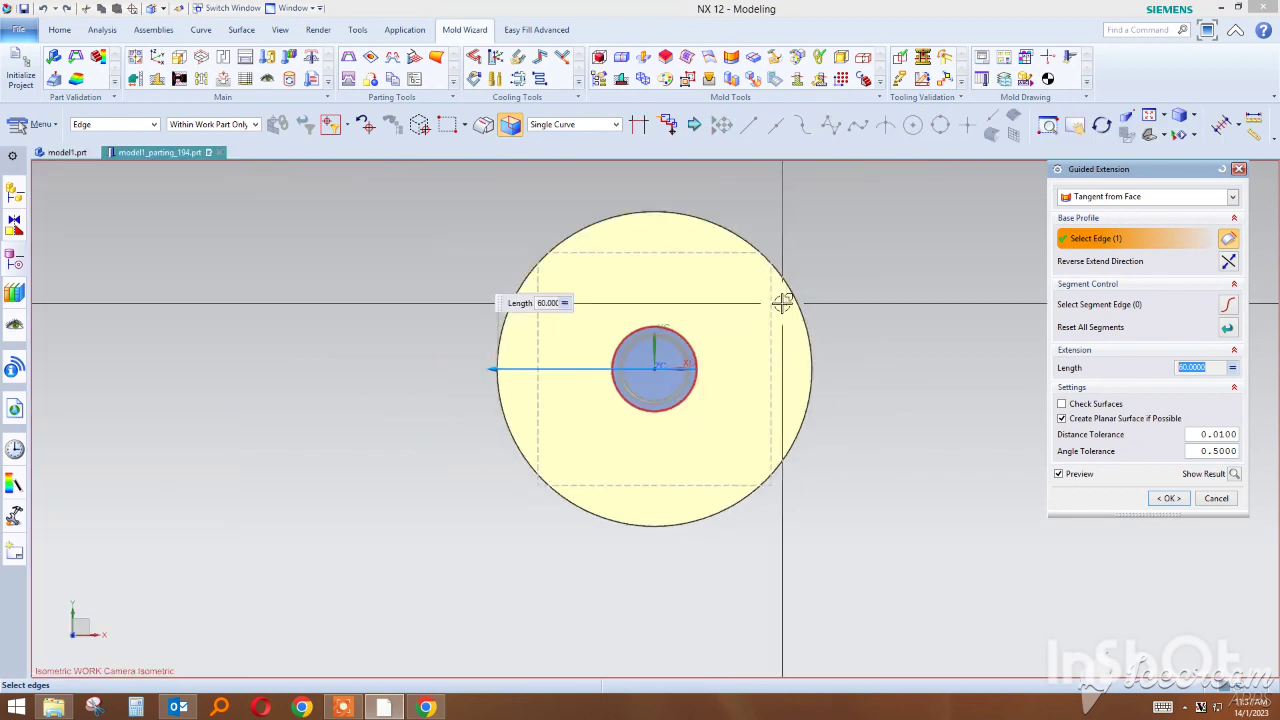
scroll(740, 330, "up", 2)
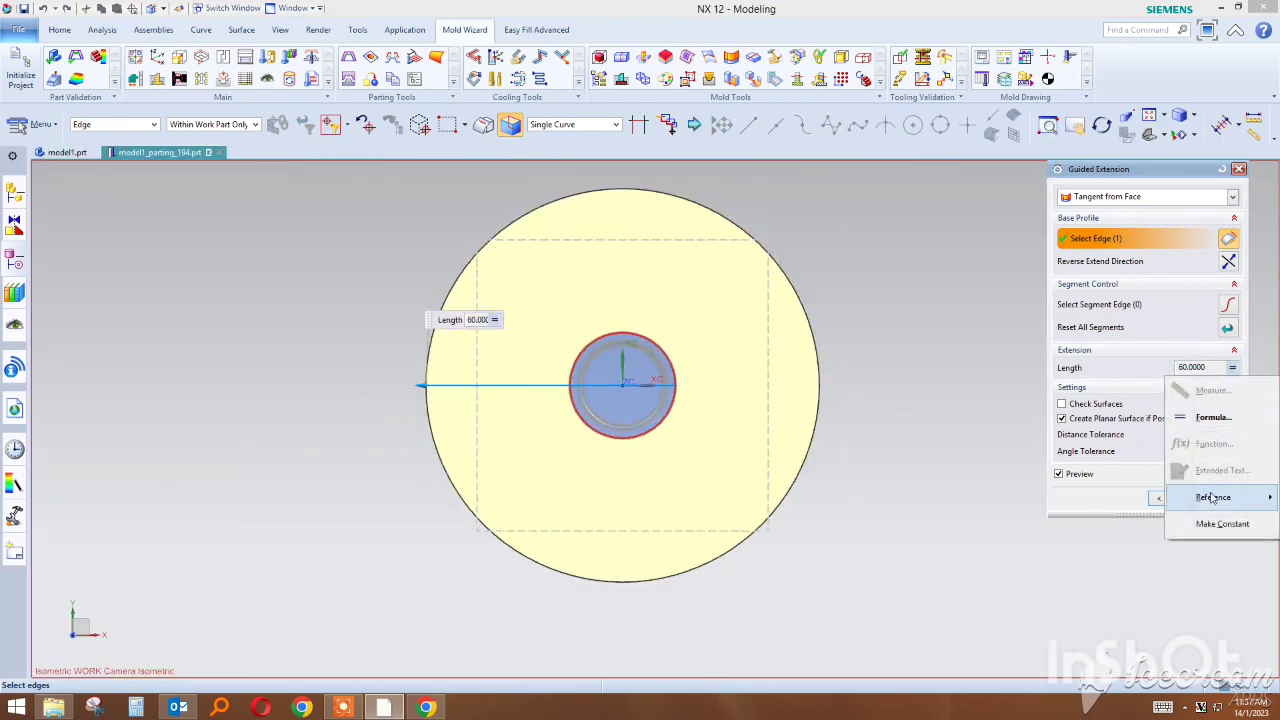
left_click(1216, 523)
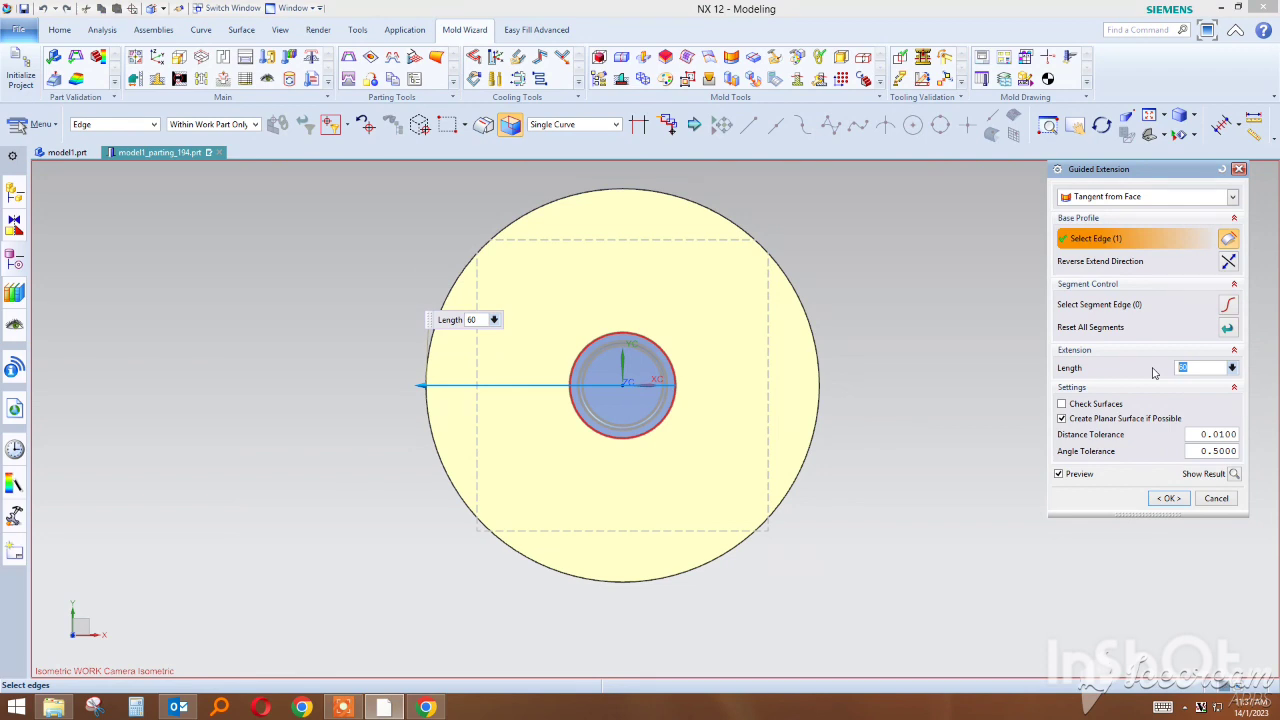
type("70")
key("Return")
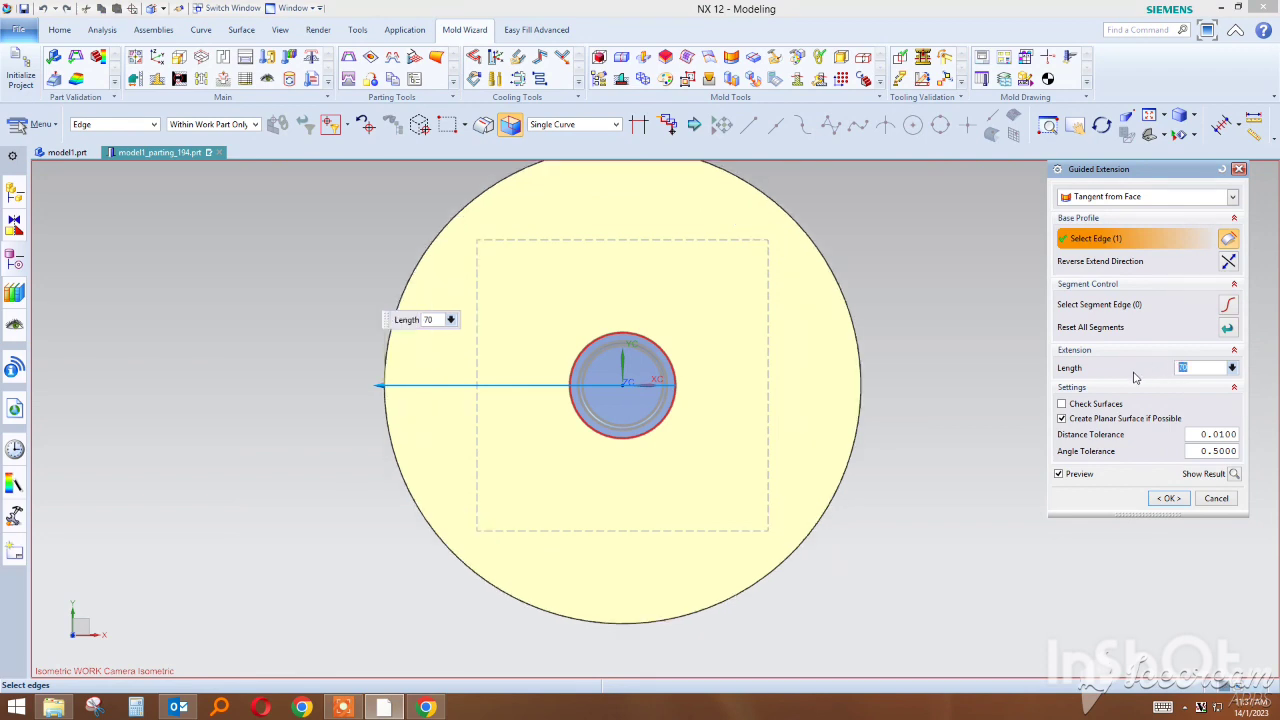
left_click(1168, 499)
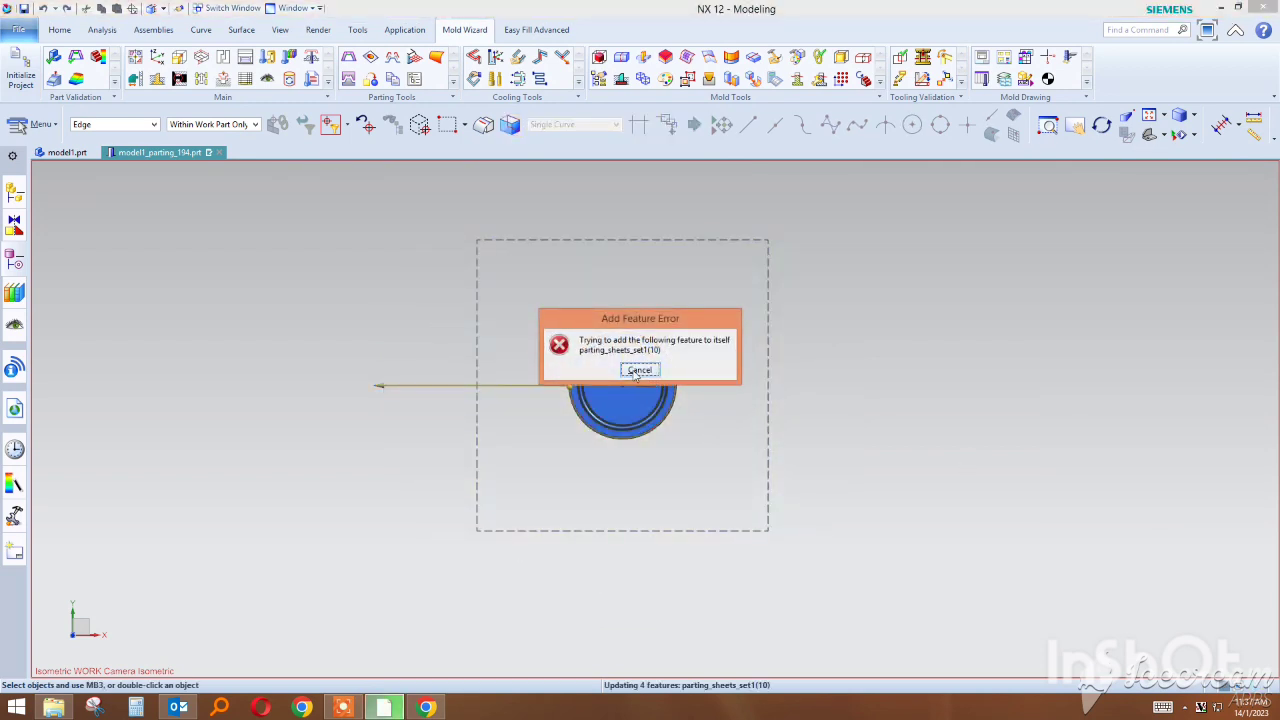
left_click(638, 370)
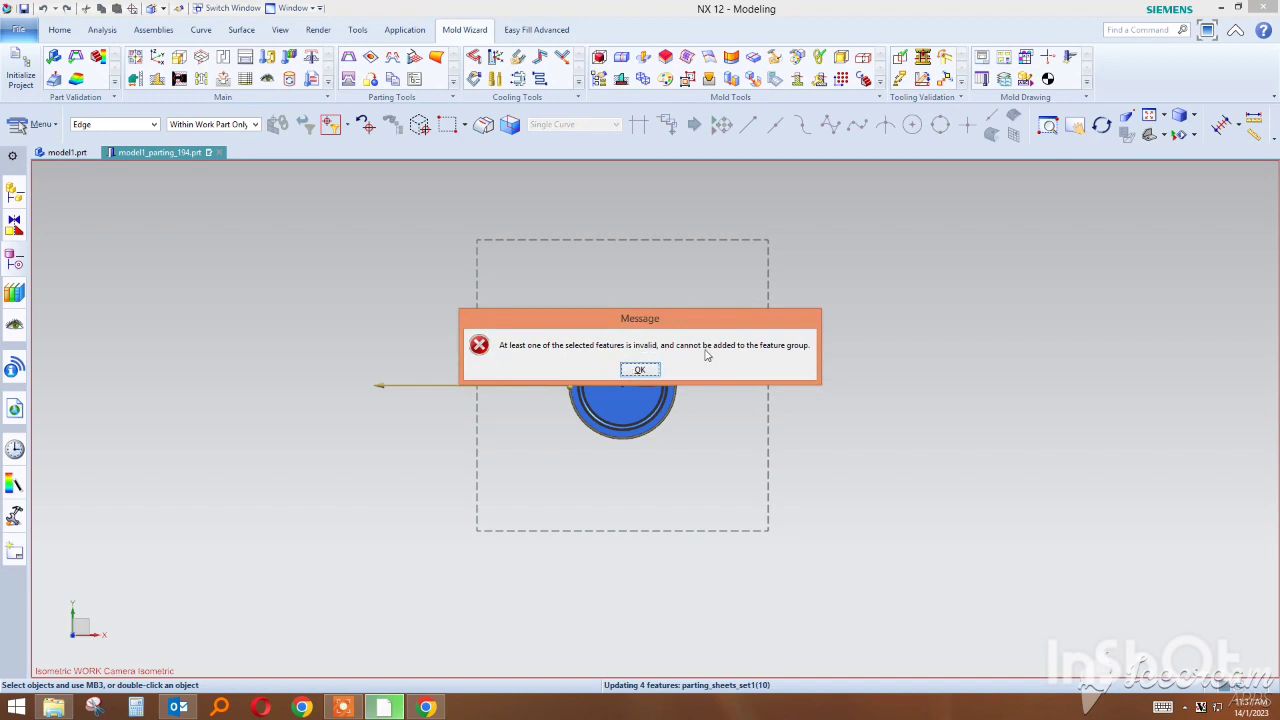
left_click(639, 371)
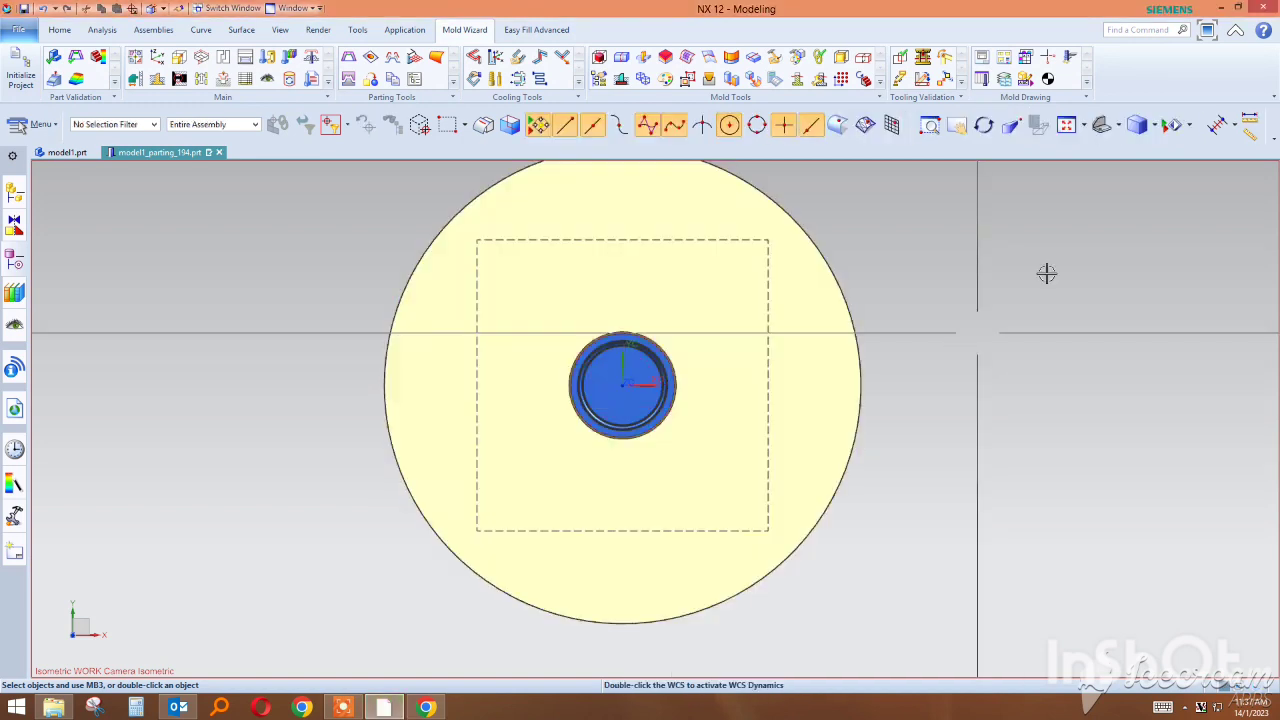
Split the cavity block from the workpiece using the Cavity region.
mouse_move(929, 400)
middle_mouse_down()
mouse_move(937, 360)
mouse_move(880, 389)
middle_mouse_up()
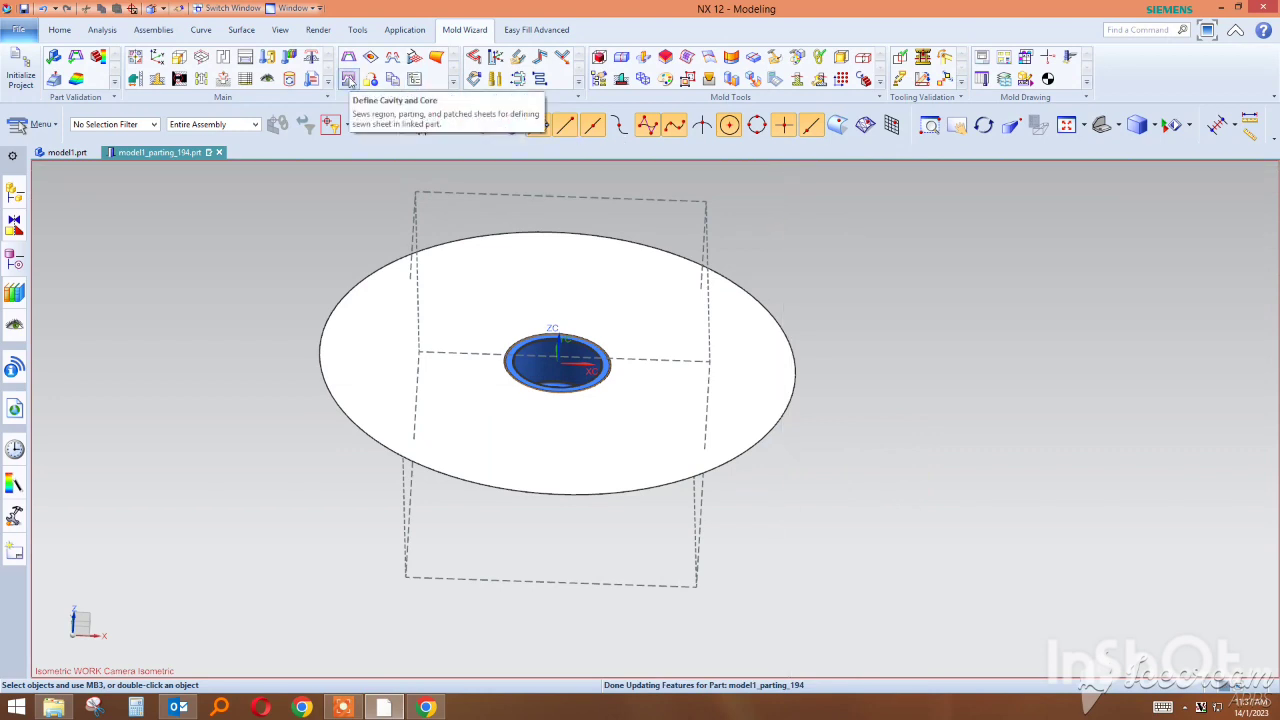
left_click(349, 80)
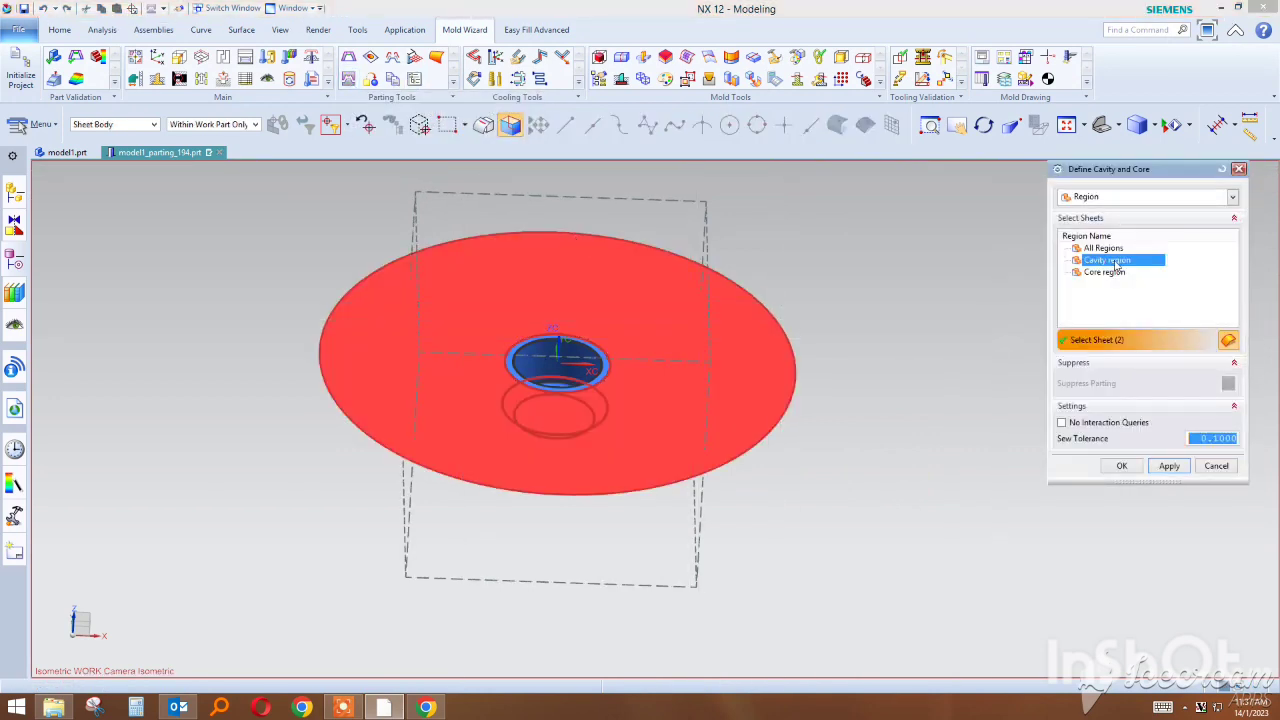
left_click(1164, 467)
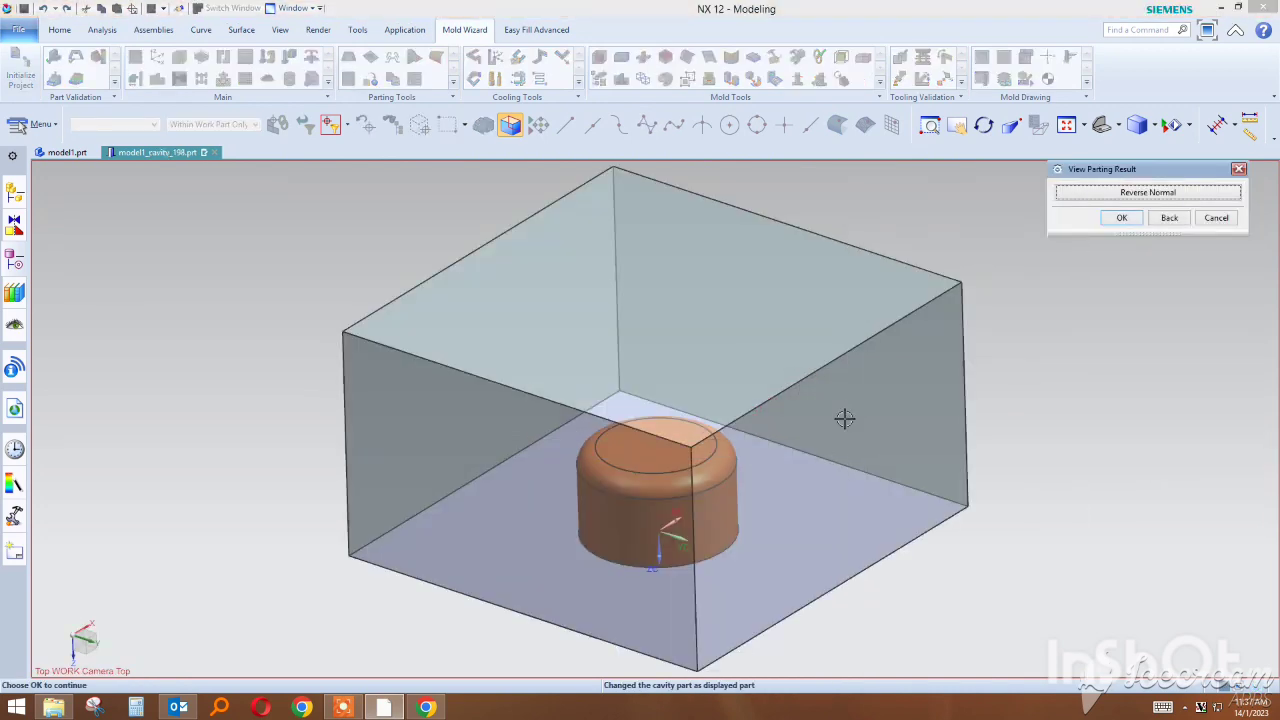
mouse_move(845, 418)
middle_mouse_down()
mouse_move(834, 266)
mouse_move(797, 263)
mouse_move(814, 300)
mouse_move(805, 287)
mouse_move(680, 277)
mouse_move(731, 323)
mouse_move(714, 334)
middle_mouse_up()
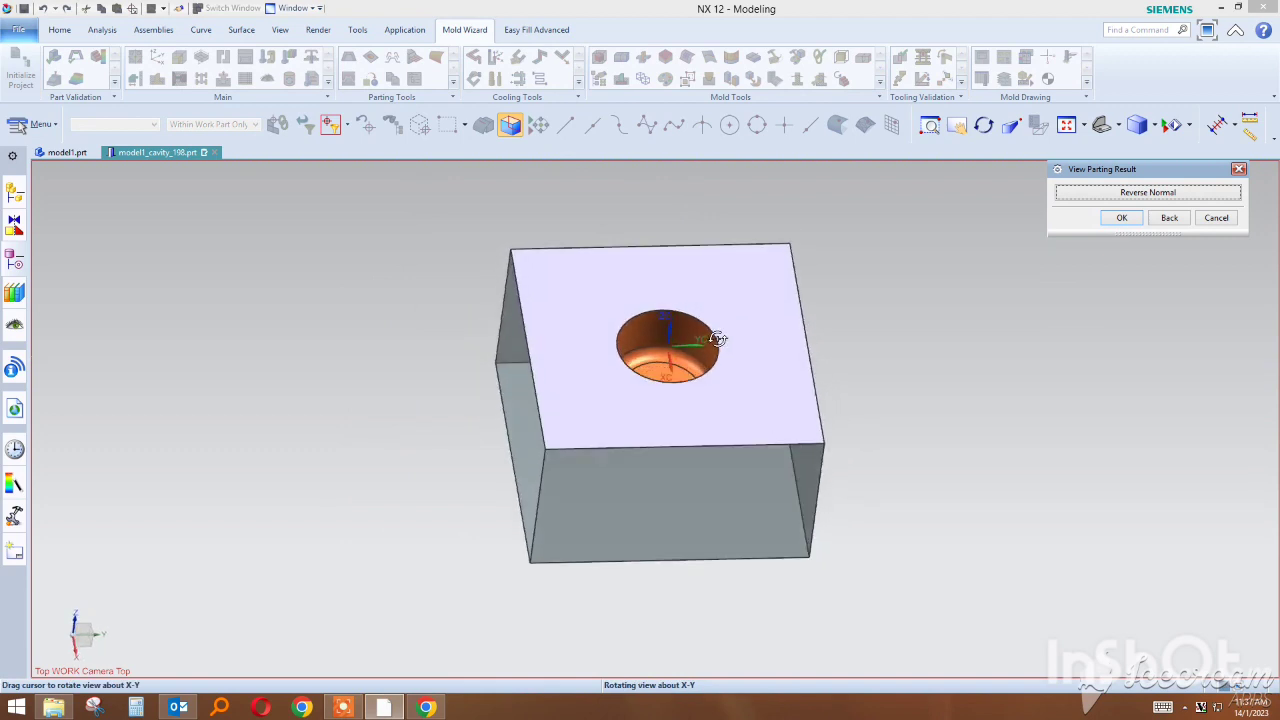
left_click(1123, 216)
Split the core block from the workpiece using the Core region.
left_click(1104, 272)
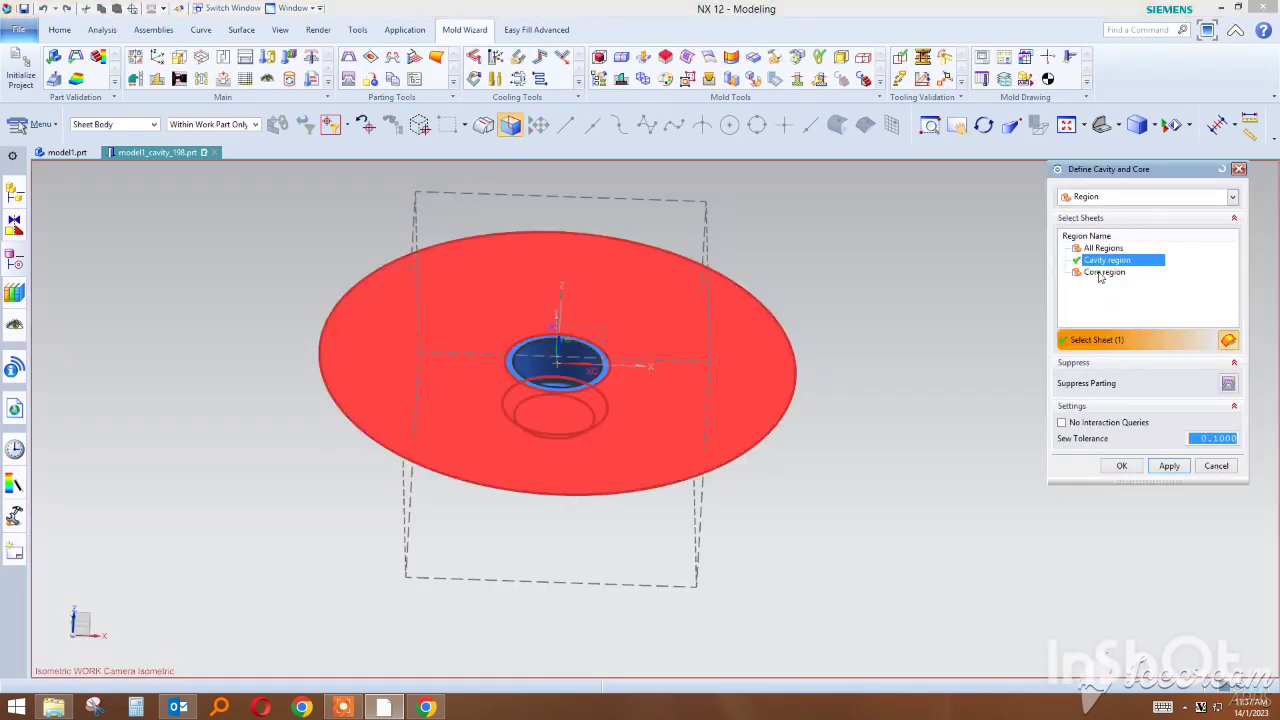
left_click(1167, 465)
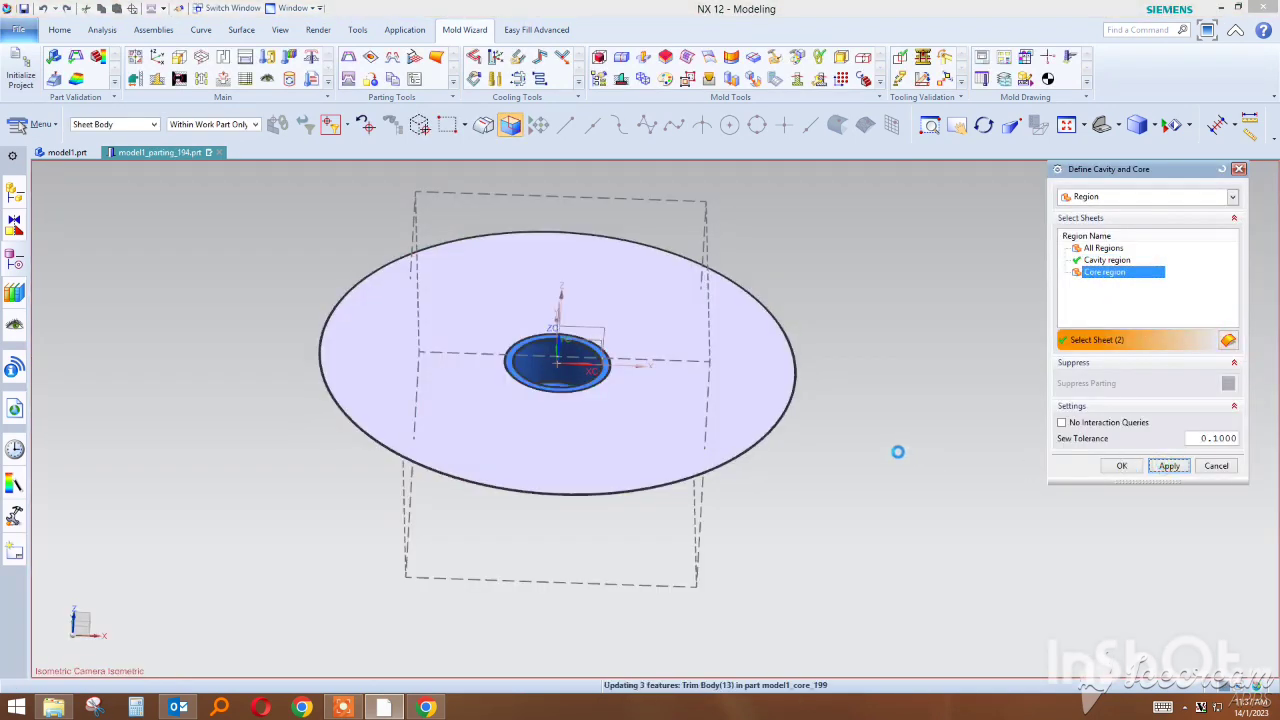
mouse_move(863, 414)
middle_mouse_down()
mouse_move(826, 273)
mouse_move(800, 277)
mouse_move(826, 294)
middle_mouse_up()
left_click(1122, 218)
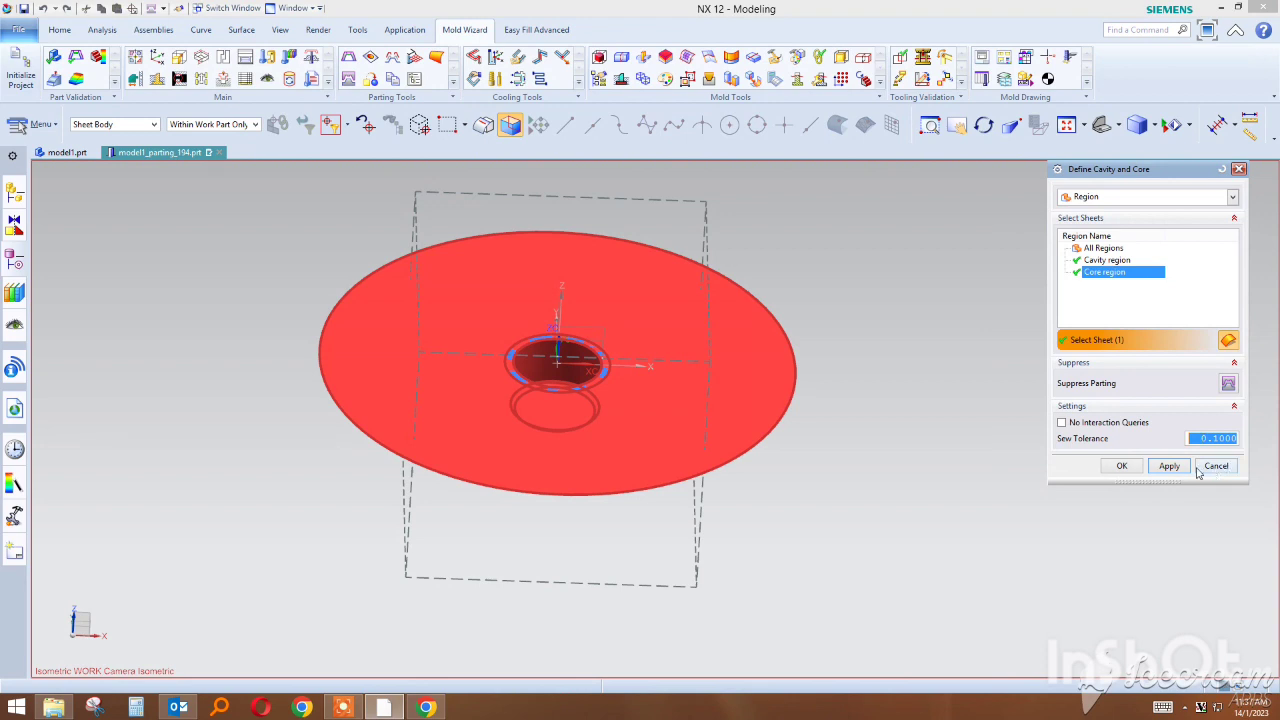
left_click(1212, 466)
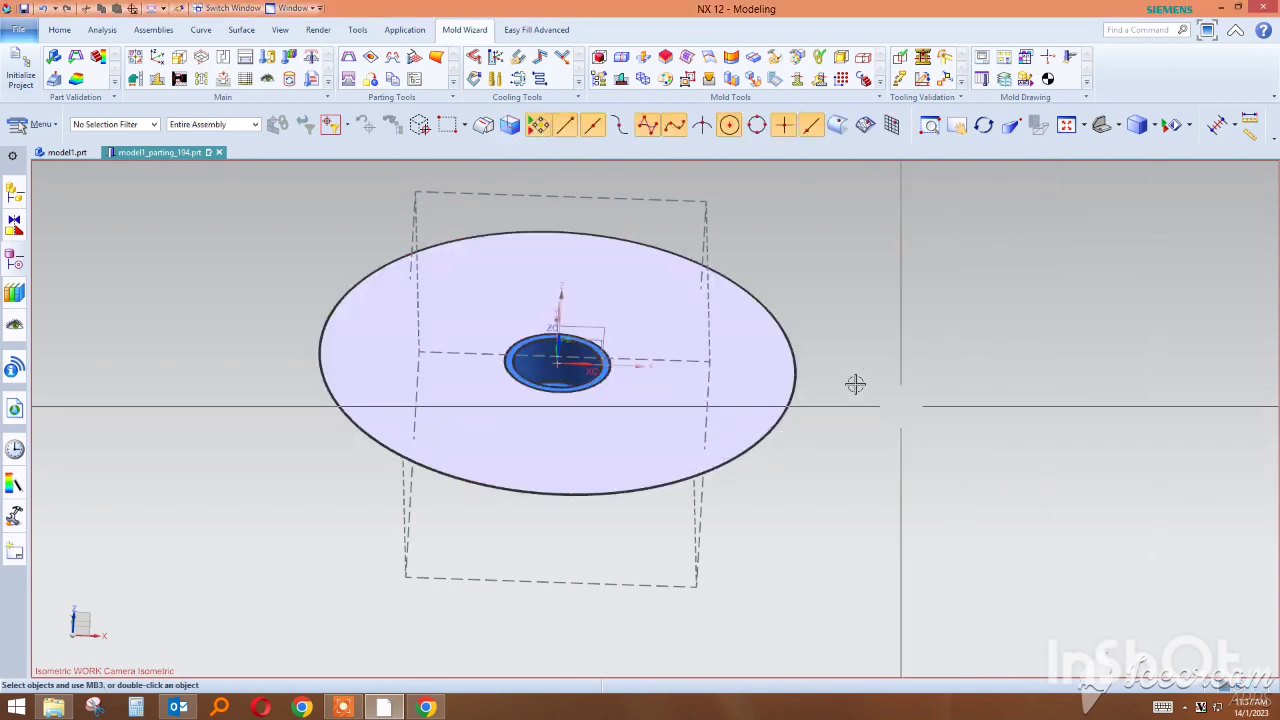
Switch to the model1_core_199.prt window and orbit the core block to an isometric view.
mouse_move(851, 380)
middle_mouse_down()
mouse_move(840, 314)
mouse_move(858, 262)
mouse_move(841, 348)
middle_mouse_up()
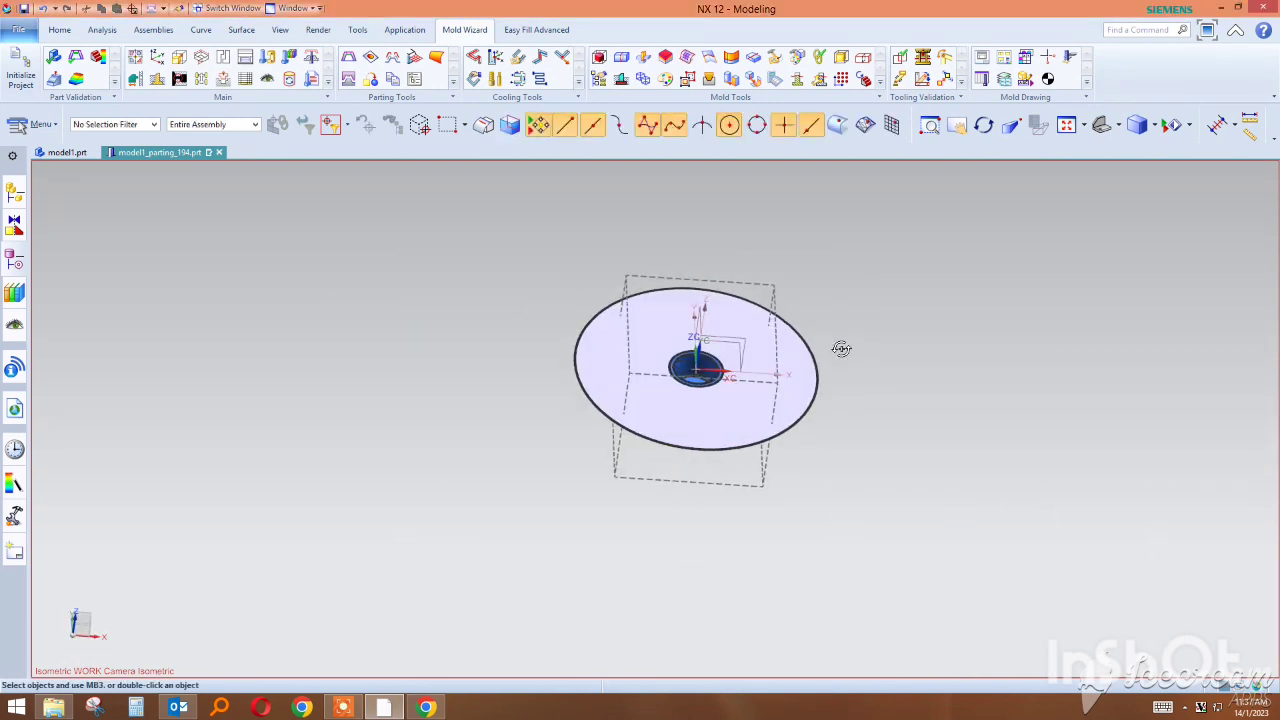
left_click(303, 10)
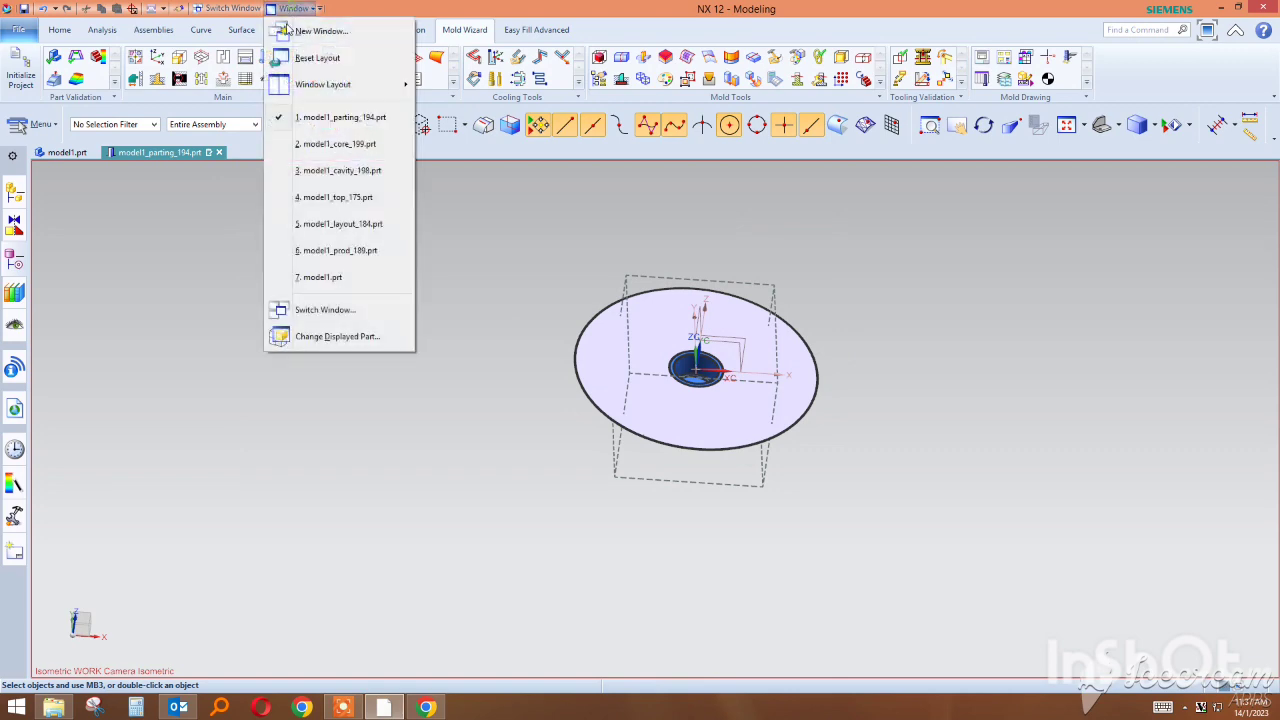
left_click(311, 145)
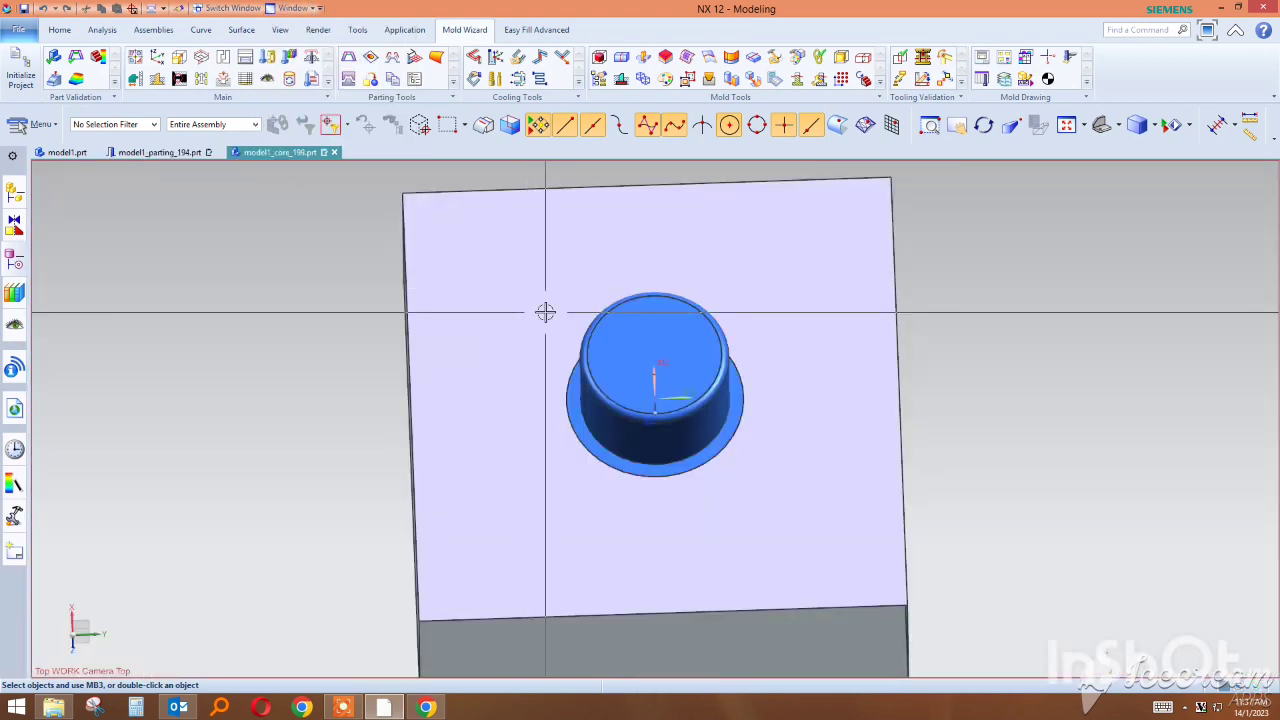
mouse_move(543, 309)
middle_mouse_down()
mouse_move(586, 374)
mouse_move(545, 289)
mouse_move(398, 112)
middle_mouse_up()
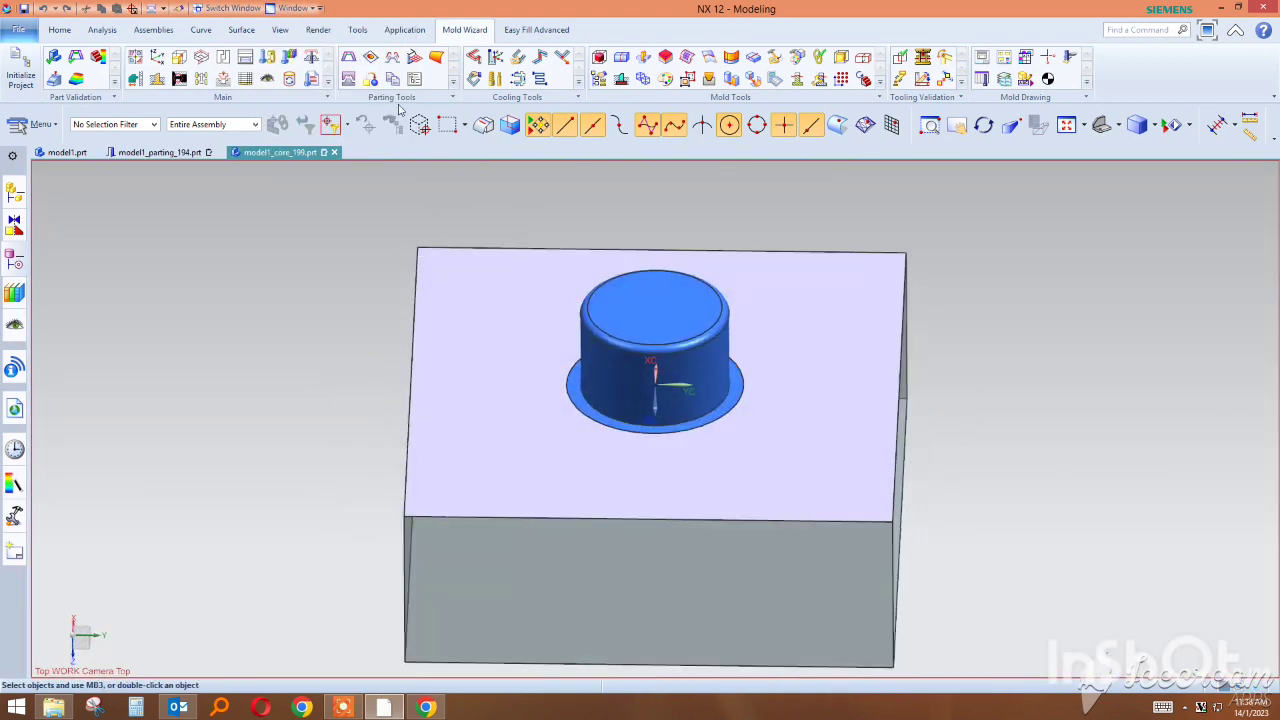
Switch to model1_cavity_198.prt and rotate the cavity block to show its recess.
left_click(289, 8)
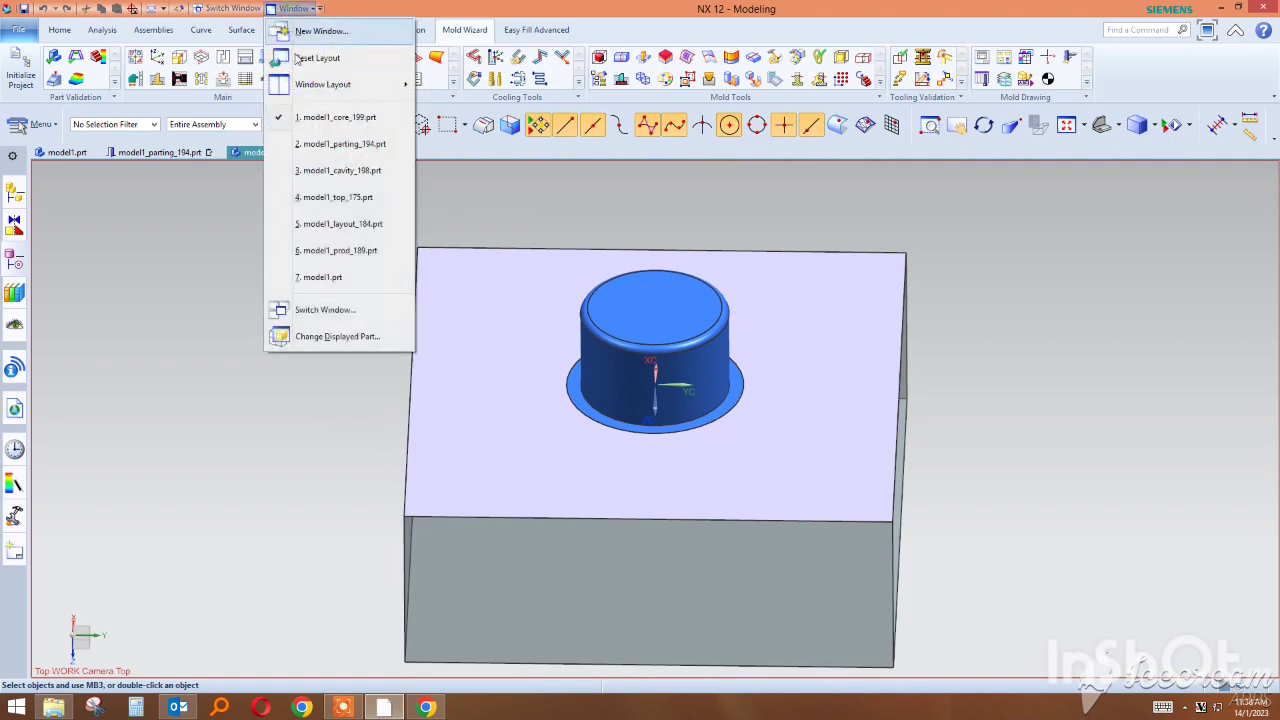
left_click(305, 168)
mouse_move(573, 277)
middle_mouse_down()
mouse_move(571, 380)
mouse_move(534, 328)
mouse_move(551, 288)
middle_mouse_up()
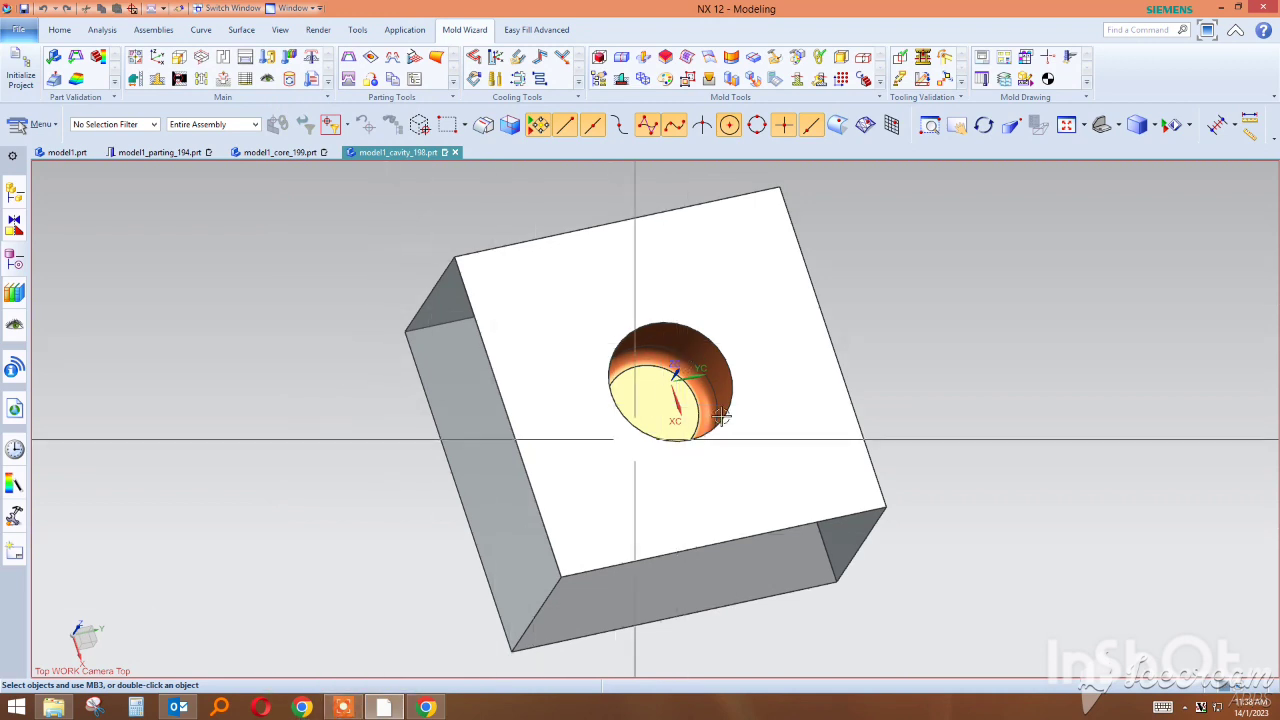
mouse_move(857, 523)
middle_mouse_down()
mouse_move(682, 330)
mouse_move(523, 291)
middle_mouse_up()
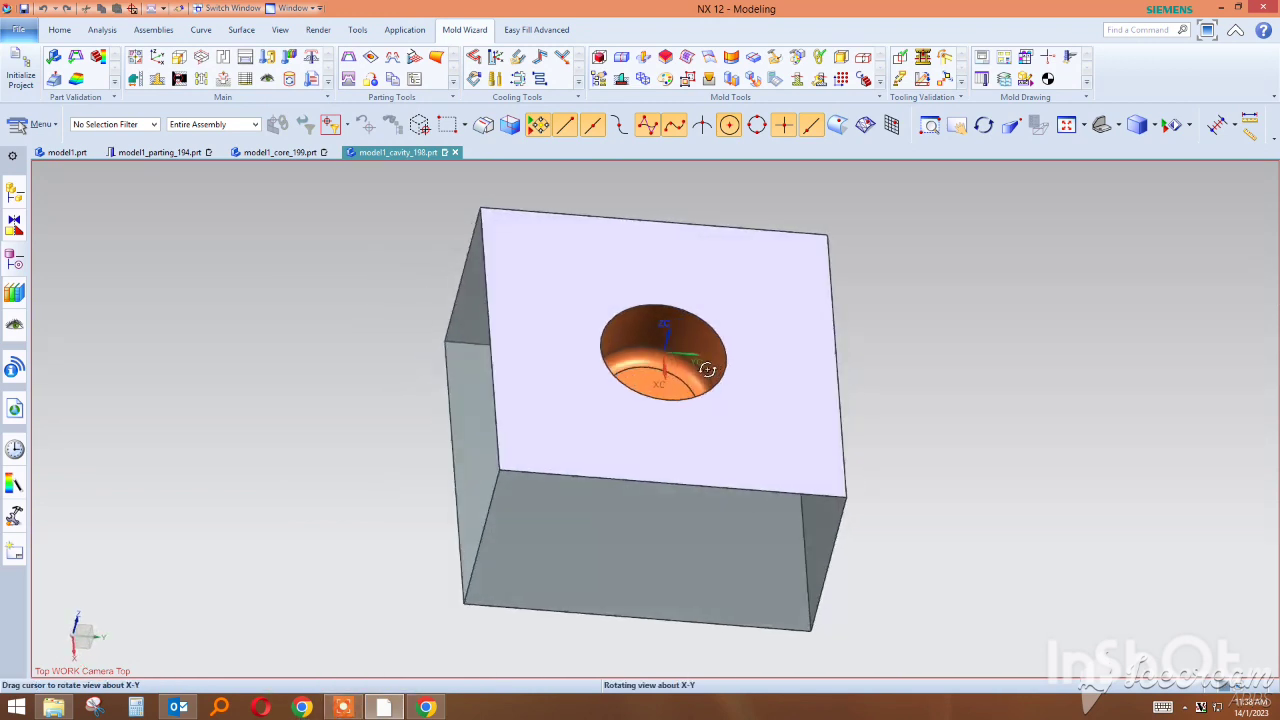